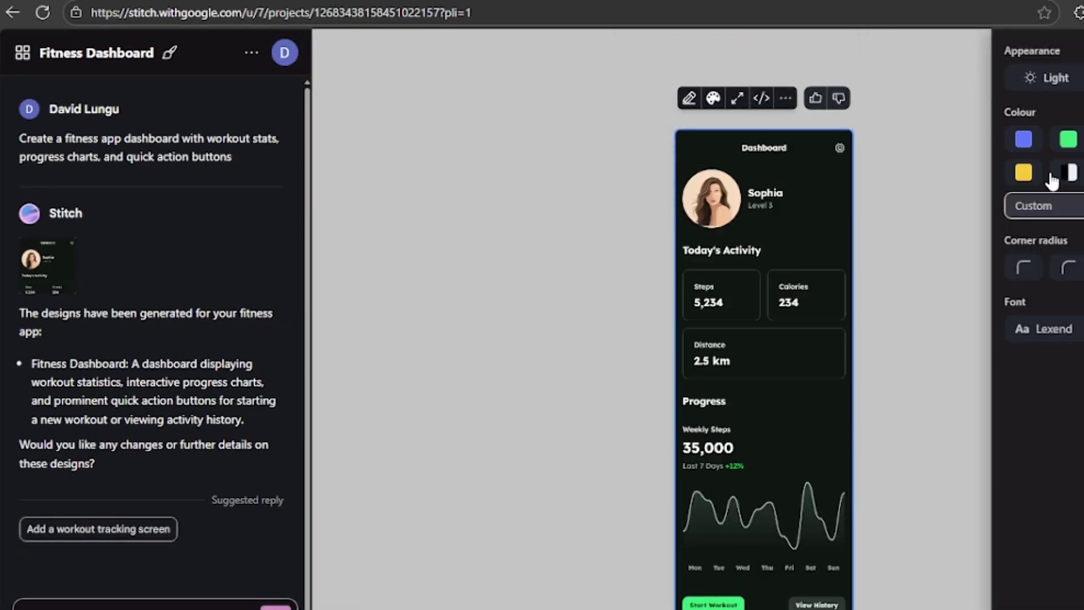
Close the Appearance settings panel on the Fitness Dashboard design.
{"action": "left_click", "coordinate": [1051, 181]}
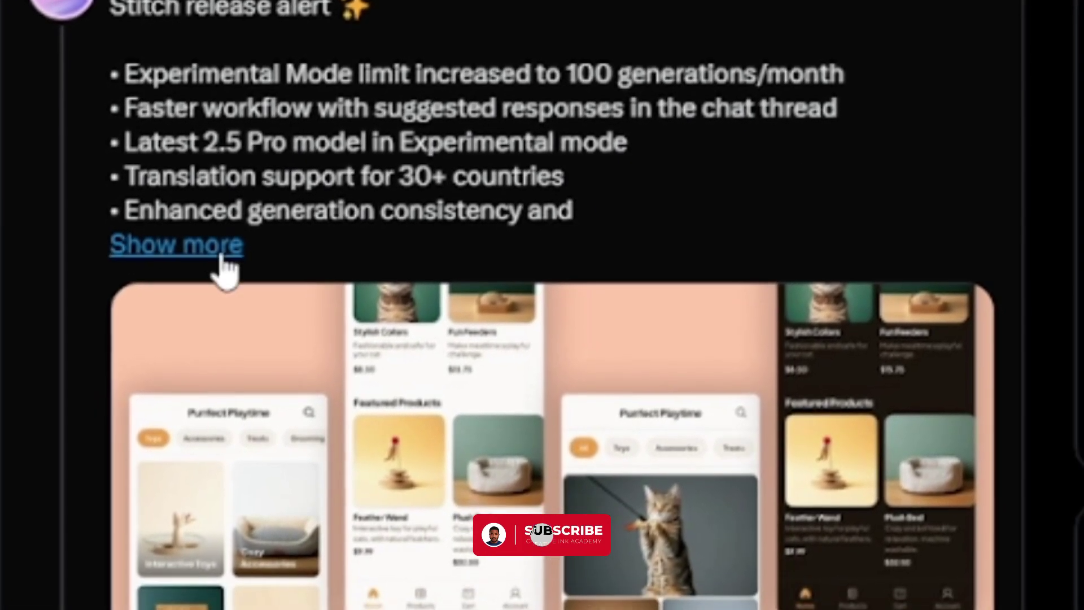
Expand the Stitch release alert post to show its full list of updates.
{"action": "left_click", "coordinate": [228, 269]}
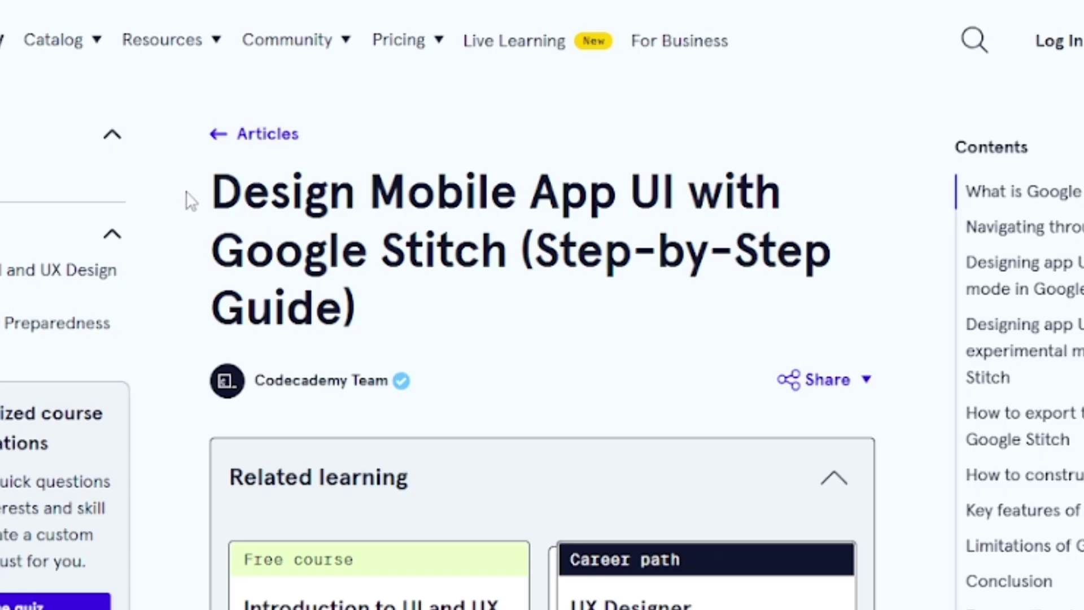
Highlight the guide's title, then scroll down and select the 'What is Google Stitch?' heading.
{"action": "left_click_drag", "start_coordinate": [216, 192], "coordinate": [552, 241]}
{"action": "left_click", "coordinate": [553, 241]}
{"action": "scroll", "coordinate": [595, 116], "scroll_direction": "down", "scroll_amount": 2}
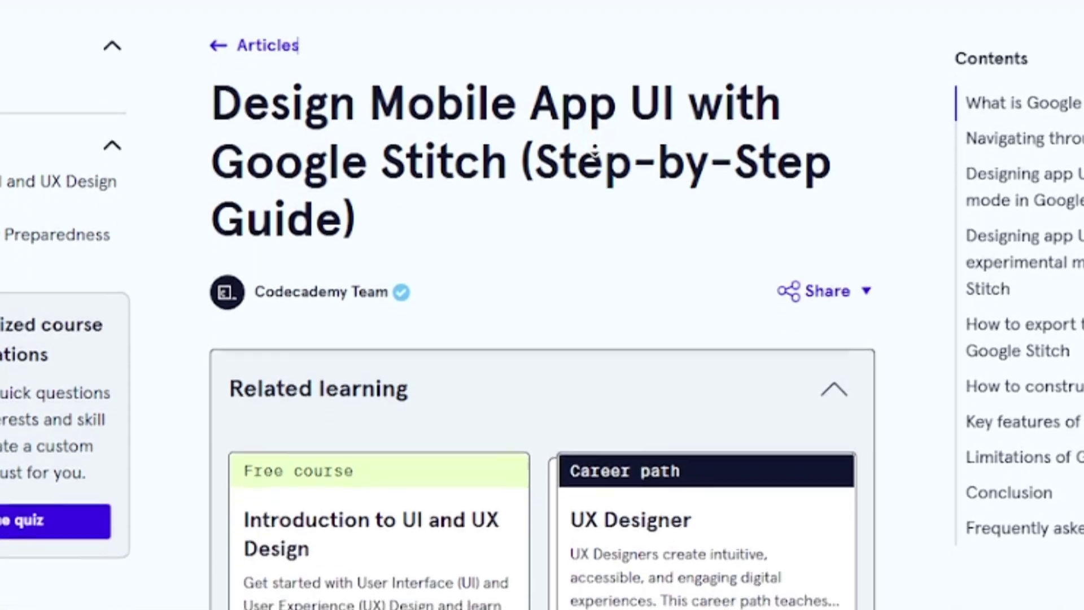
{"action": "scroll", "coordinate": [594, 151], "scroll_direction": "down", "scroll_amount": 3}
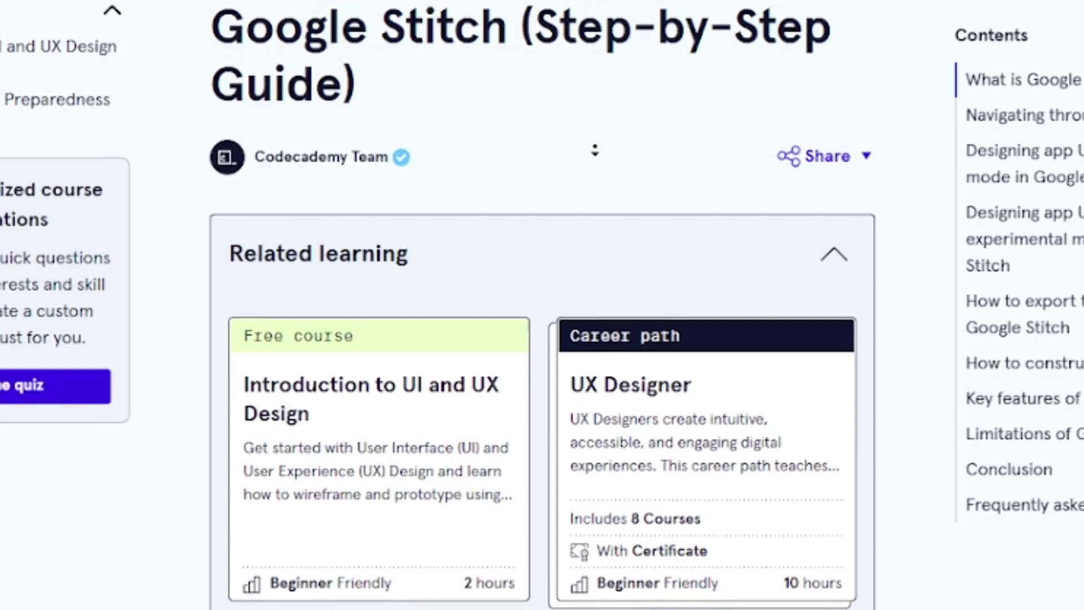
{"action": "scroll", "coordinate": [595, 150], "scroll_direction": "down", "scroll_amount": 3}
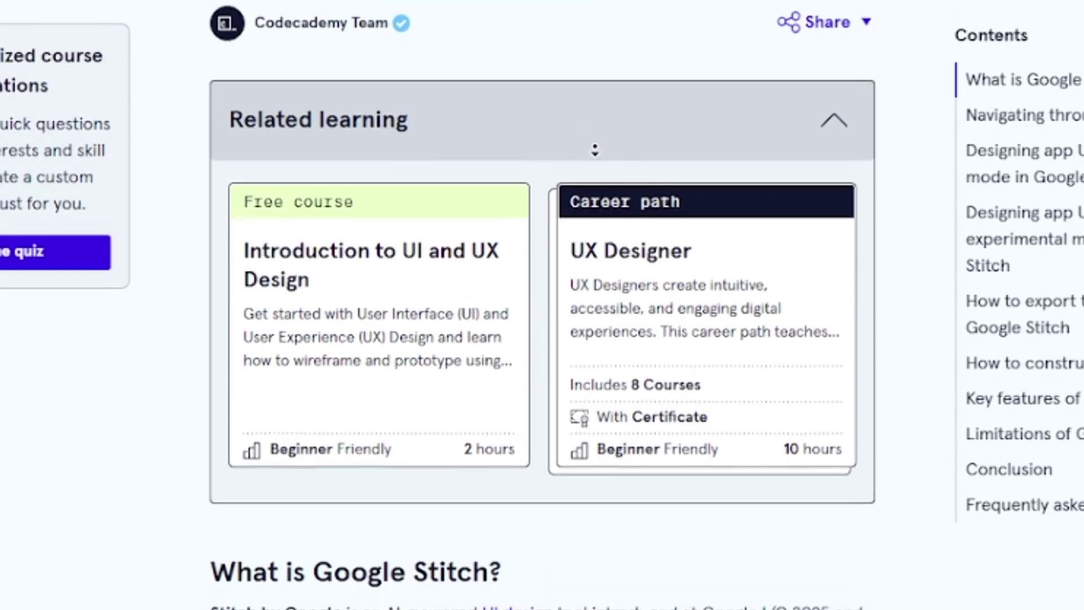
{"action": "scroll", "coordinate": [594, 150], "scroll_direction": "down", "scroll_amount": 3}
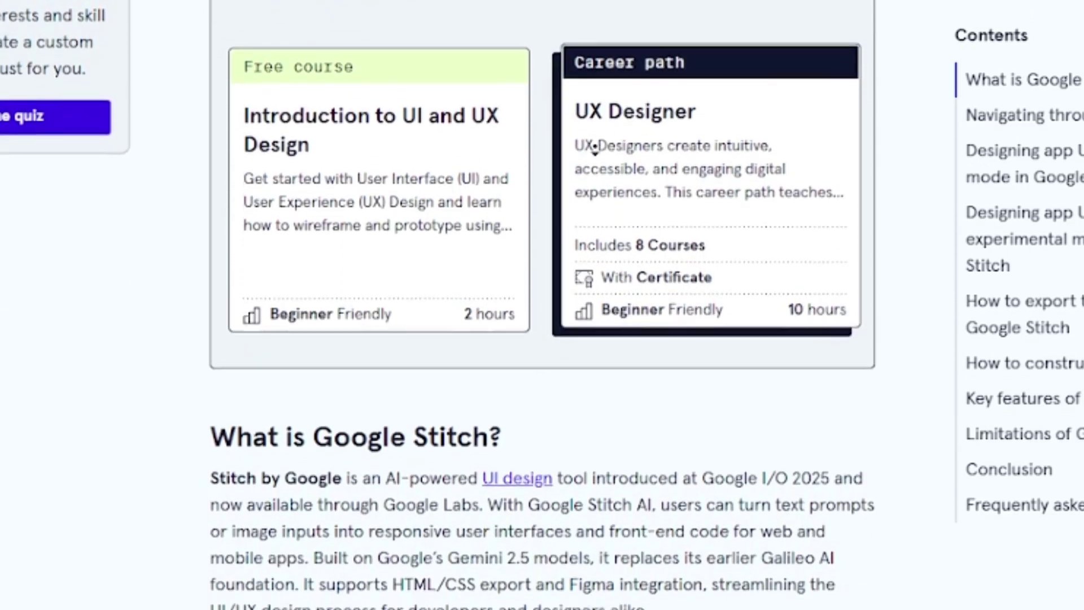
{"action": "scroll", "coordinate": [594, 150], "scroll_direction": "down", "scroll_amount": 3}
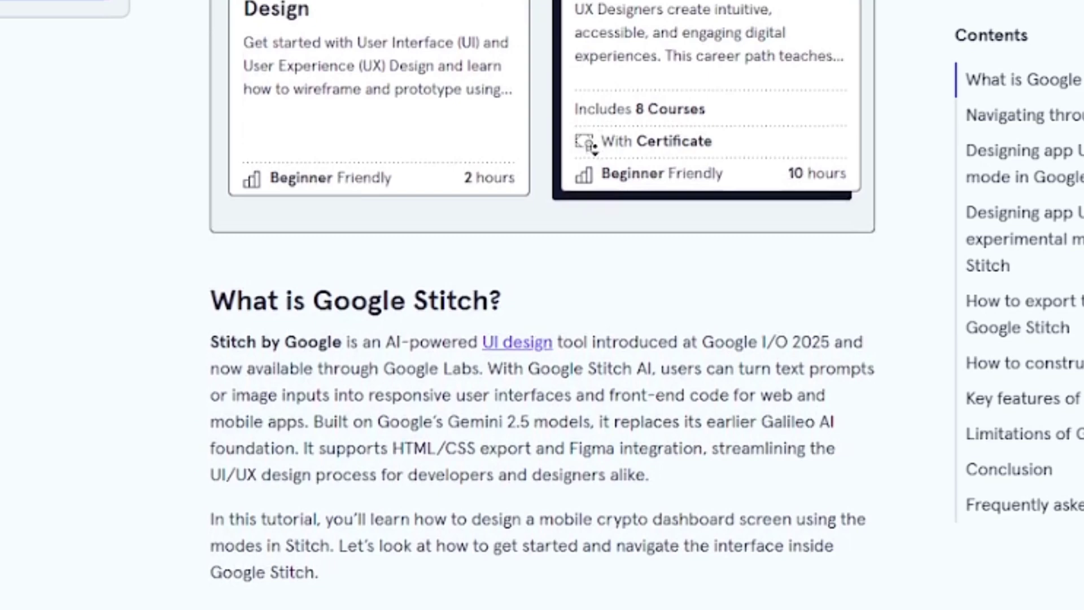
{"action": "scroll", "coordinate": [594, 148], "scroll_direction": "down", "scroll_amount": 3}
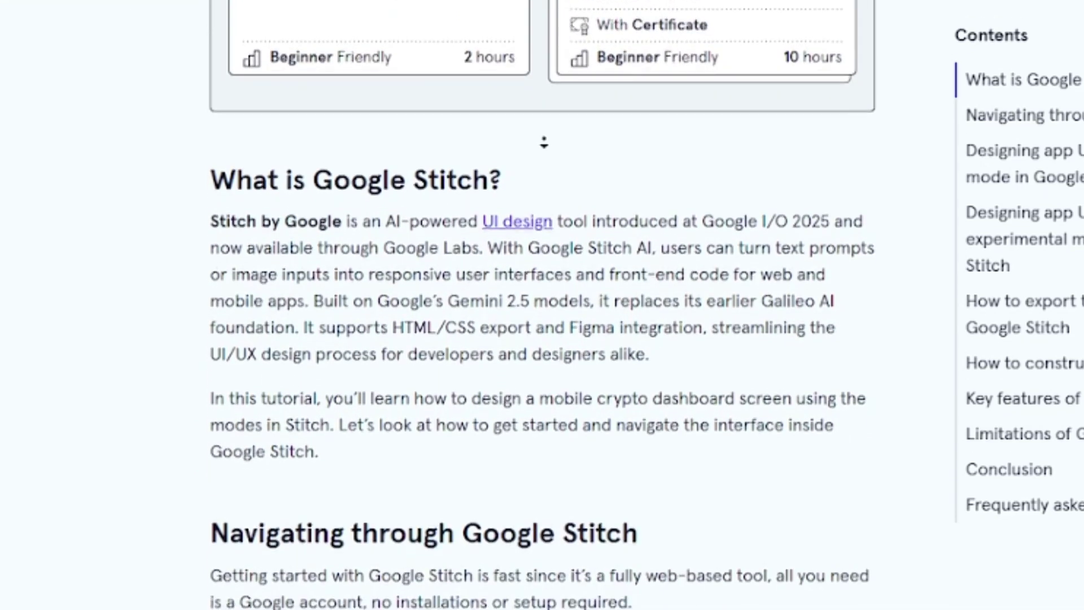
{"action": "scroll", "coordinate": [543, 142], "scroll_direction": "down", "scroll_amount": 1}
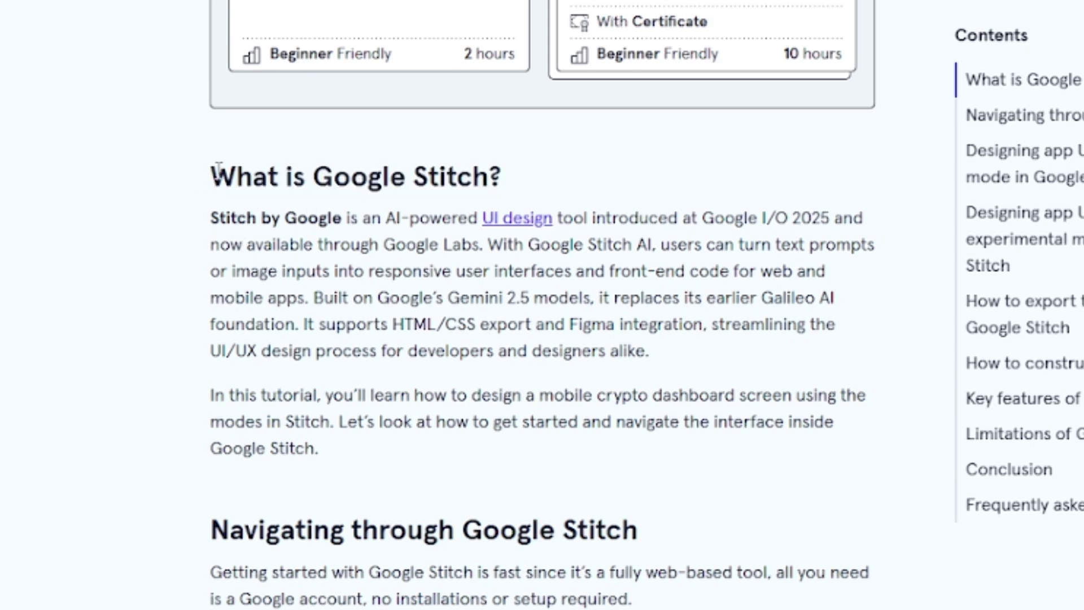
{"action": "left_click_drag", "start_coordinate": [218, 168], "coordinate": [653, 173]}
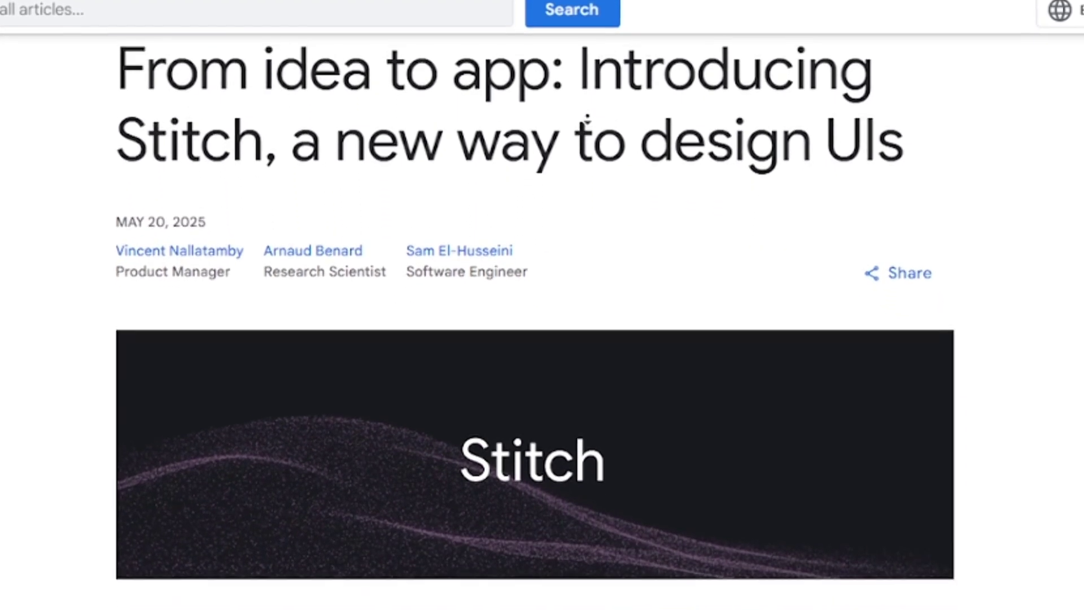
{"action": "scroll", "coordinate": [587, 115], "scroll_direction": "down", "scroll_amount": 3}
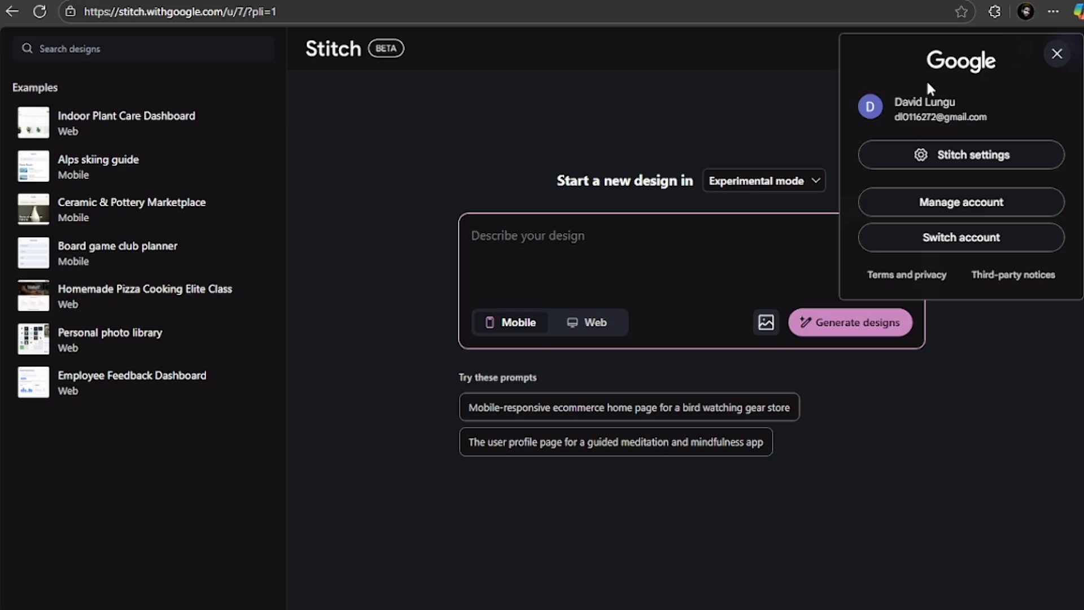
Dismiss the account panel and choose Experimental Mode from the design mode list.
{"action": "left_click", "coordinate": [1057, 55]}
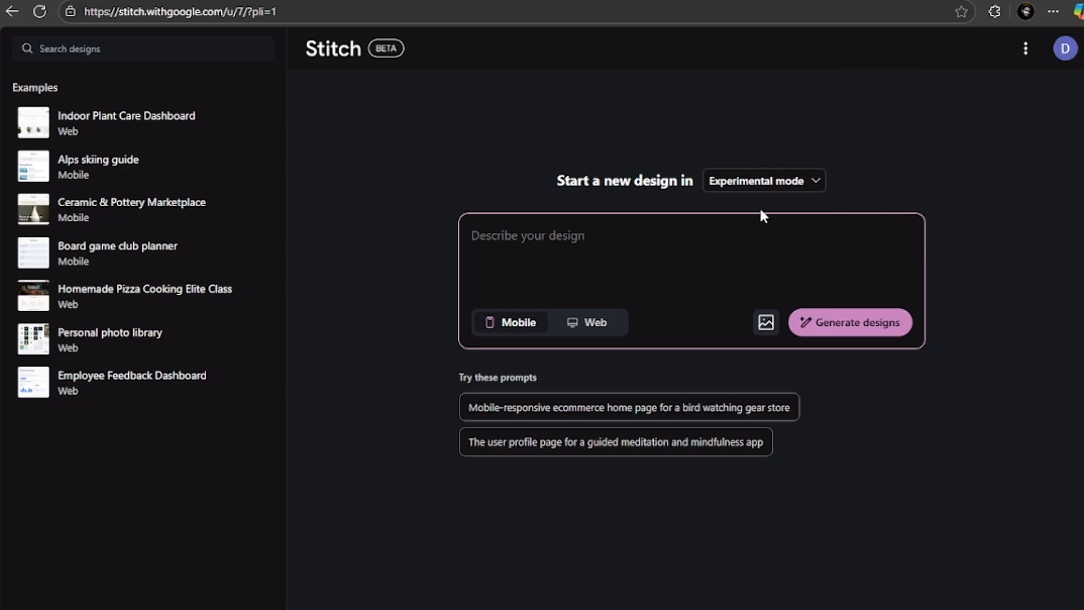
{"action": "left_click", "coordinate": [801, 184]}
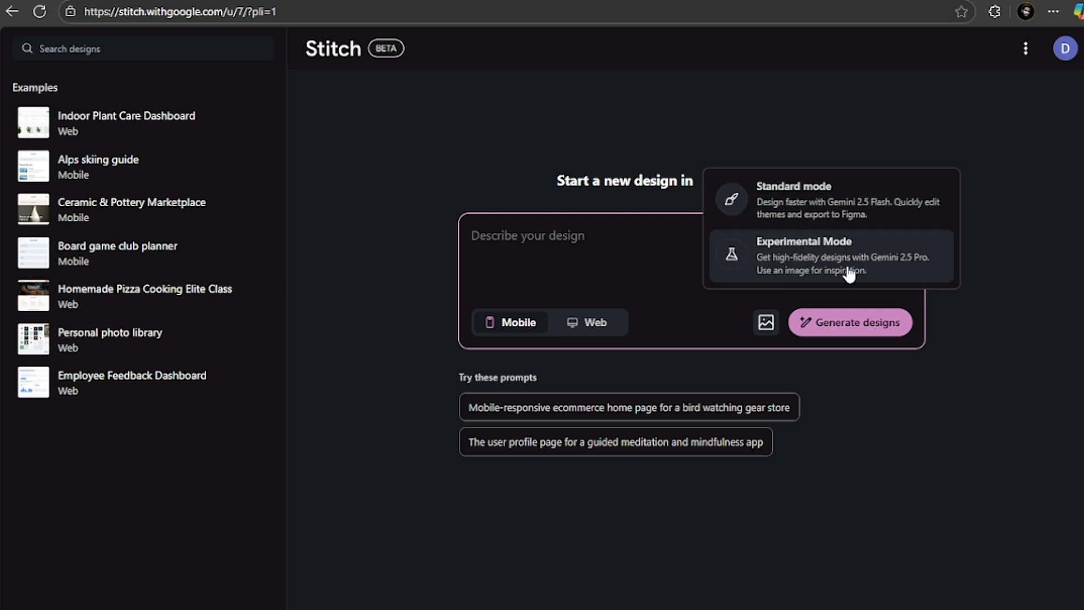
{"action": "left_click", "coordinate": [714, 266]}
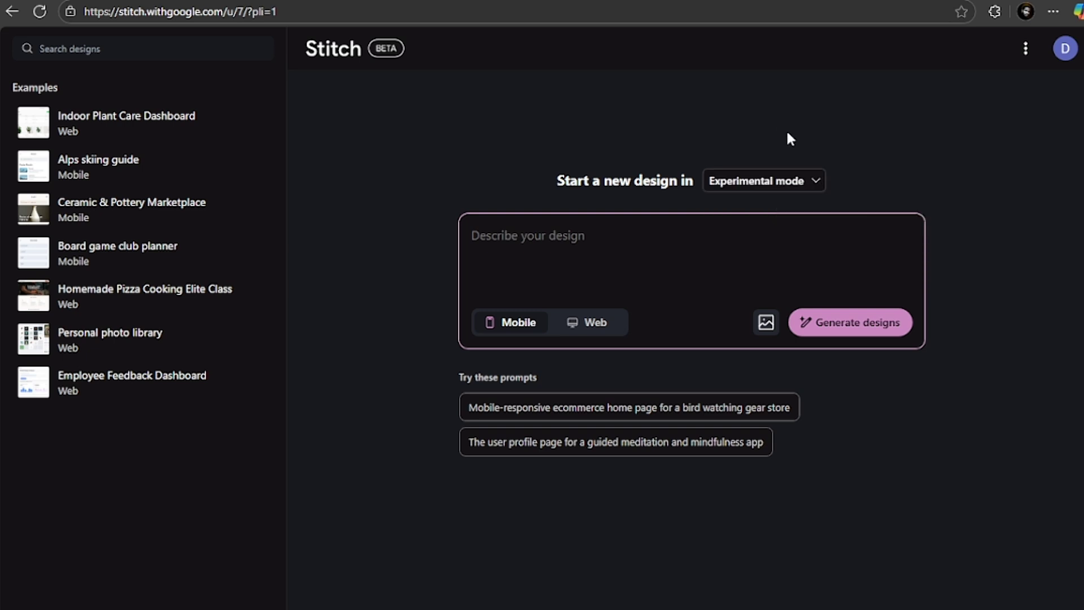
{"action": "left_click", "coordinate": [788, 179]}
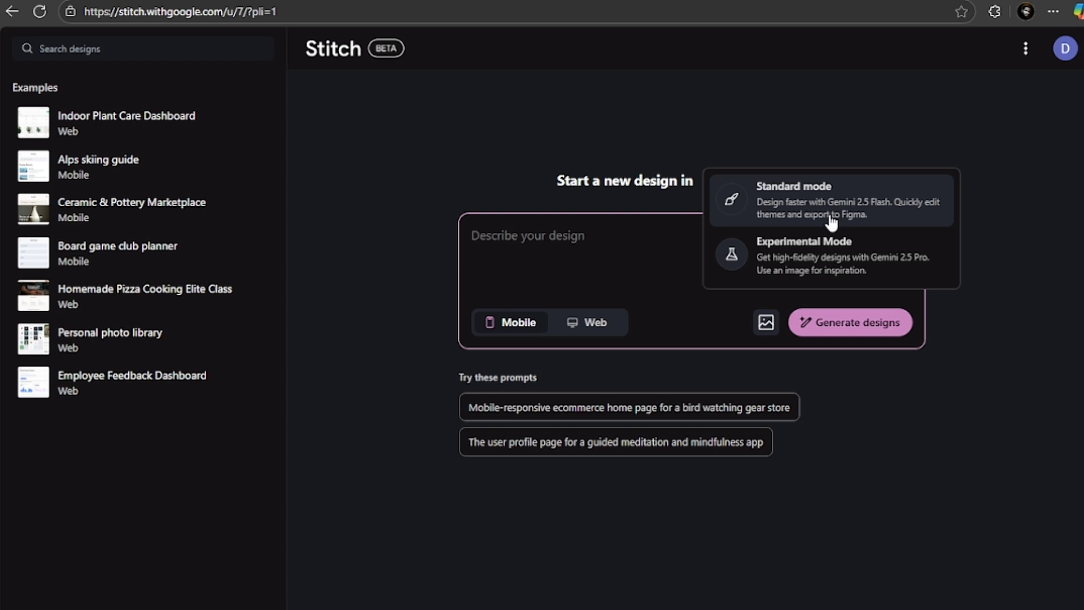
Keep Experimental mode and toggle the target platform between Mobile and Web, ending on Web.
{"action": "left_click", "coordinate": [802, 272]}
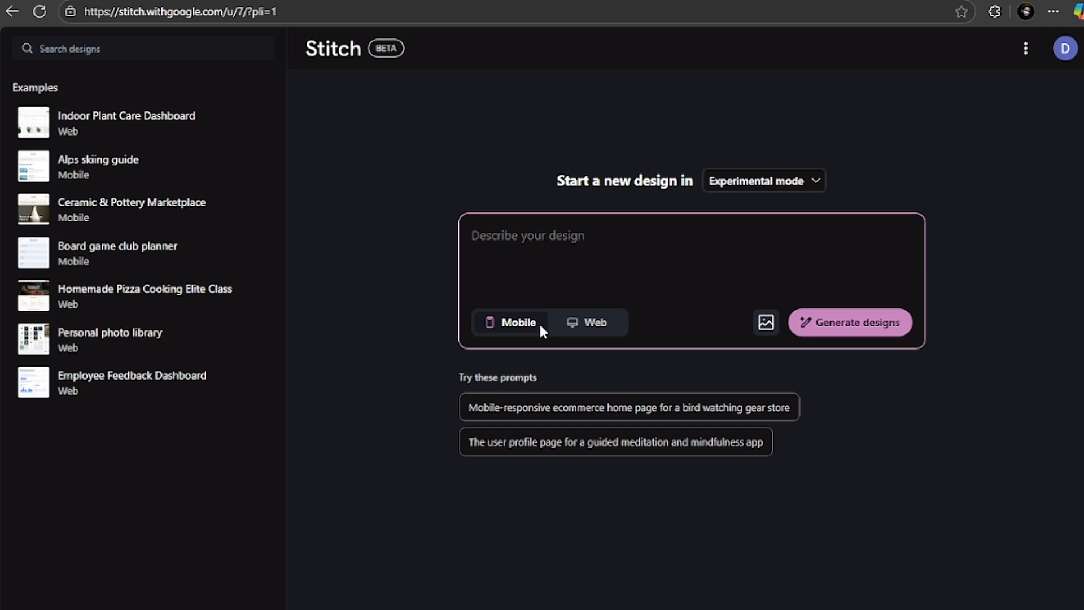
{"action": "left_click", "coordinate": [581, 331]}
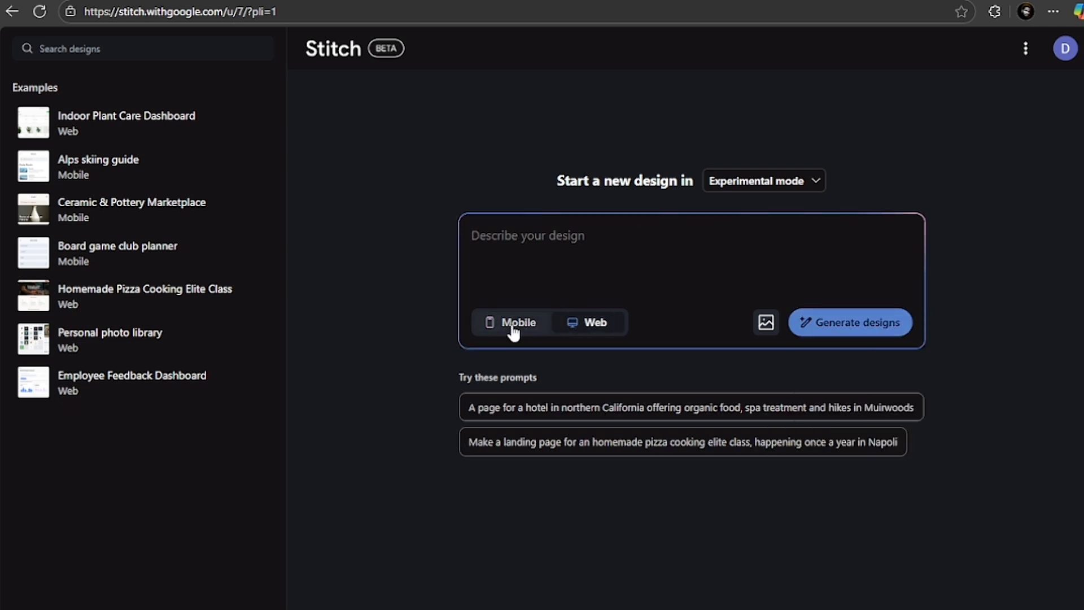
{"action": "left_click", "coordinate": [514, 332]}
{"action": "left_click", "coordinate": [593, 330]}
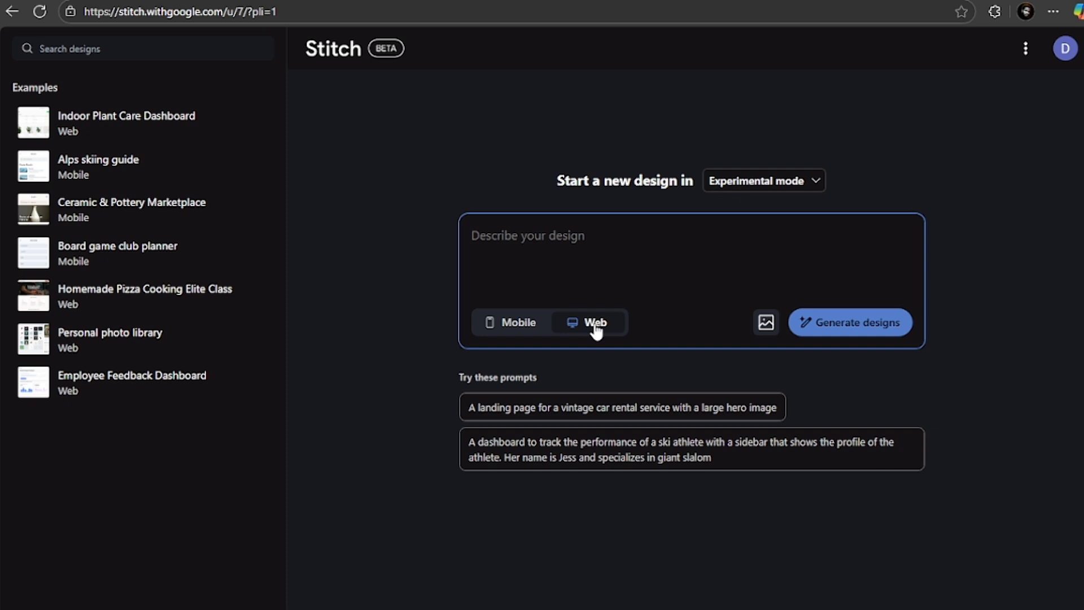
{"action": "left_click", "coordinate": [593, 330]}
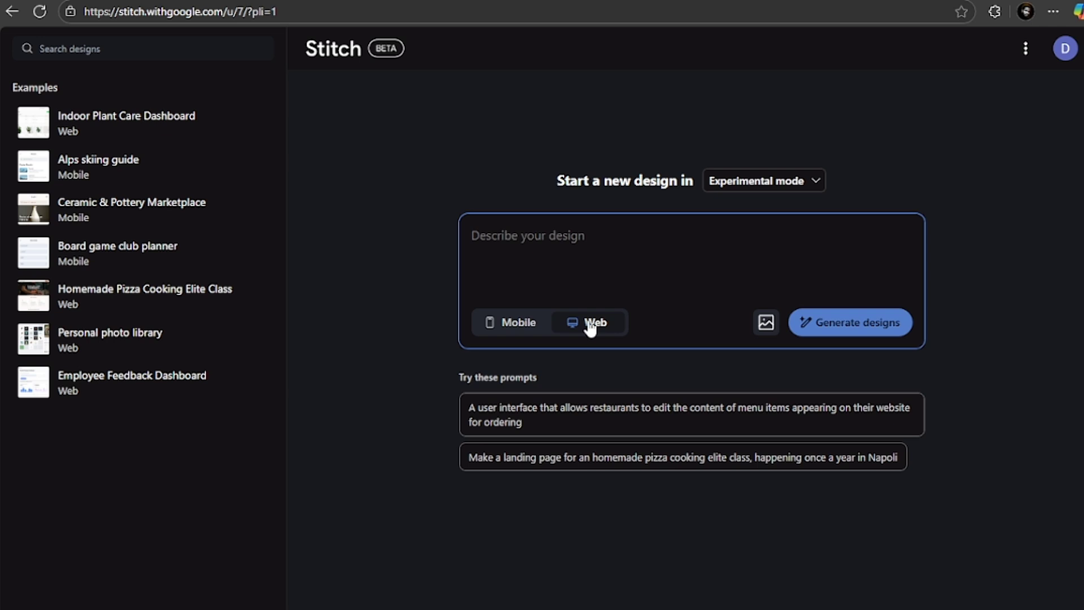
{"action": "left_click", "coordinate": [520, 330]}
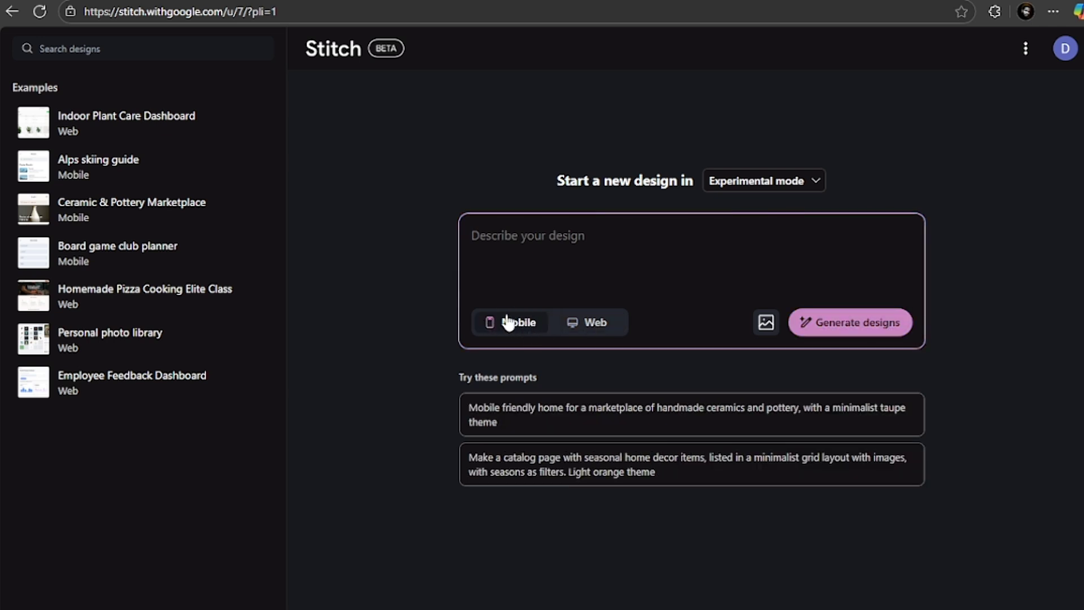
{"action": "left_click", "coordinate": [581, 325]}
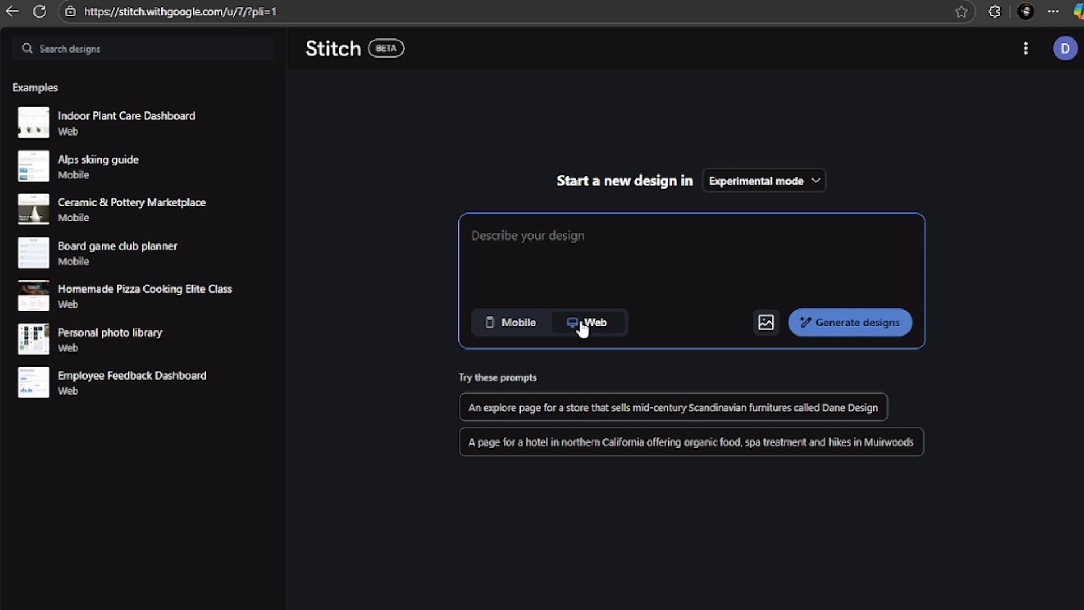
{"action": "left_click", "coordinate": [531, 326]}
{"action": "left_click", "coordinate": [573, 325]}
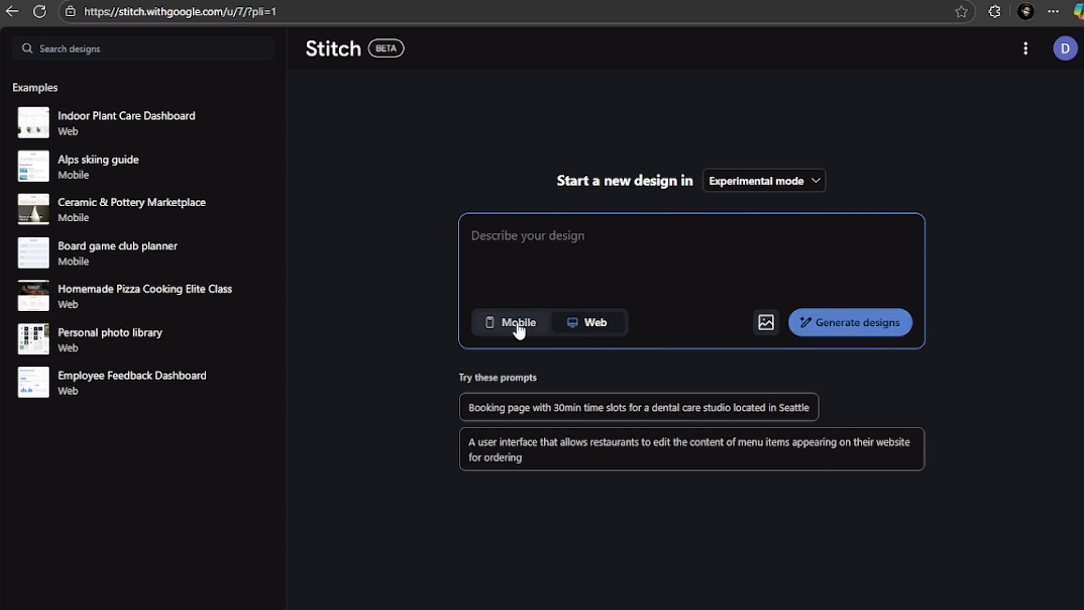
{"action": "left_click", "coordinate": [519, 330]}
{"action": "left_click", "coordinate": [587, 325]}
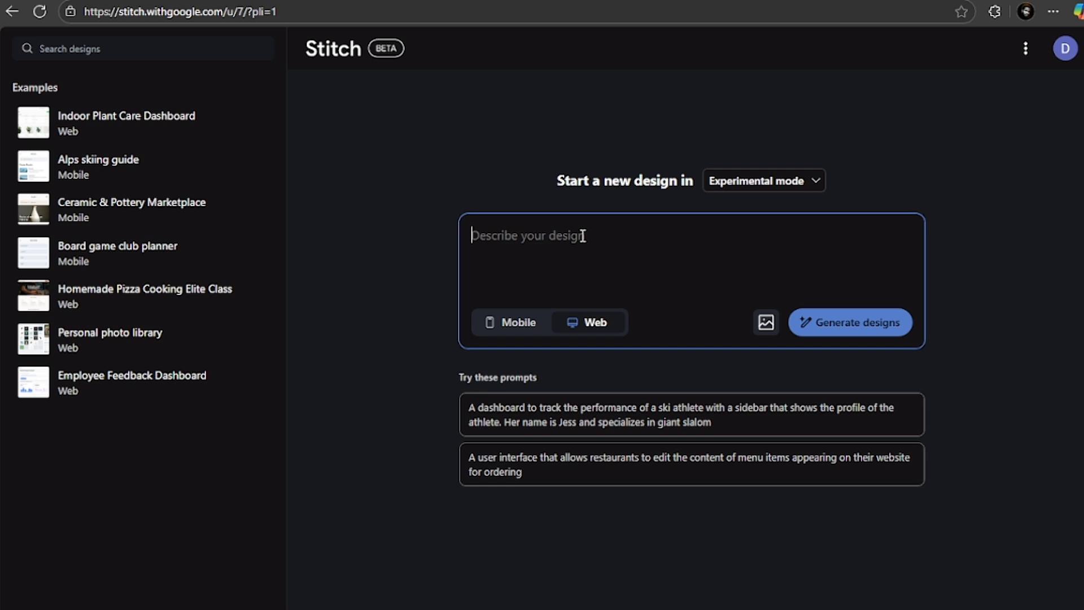
Paste the fitness app dashboard prompt and scroll through the generated mobile design.
{"action": "type", "text": "Create a fitness app dashboard with workout stats, progress charts, and quick action buttons"}
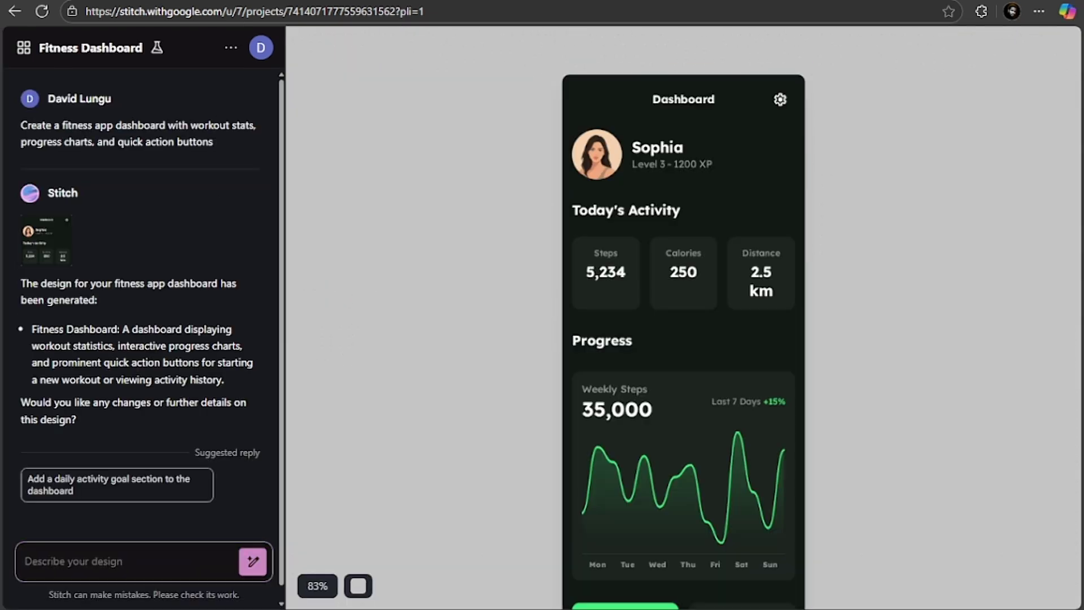
{"action": "scroll", "coordinate": [659, 148], "scroll_direction": "down", "scroll_amount": 5}
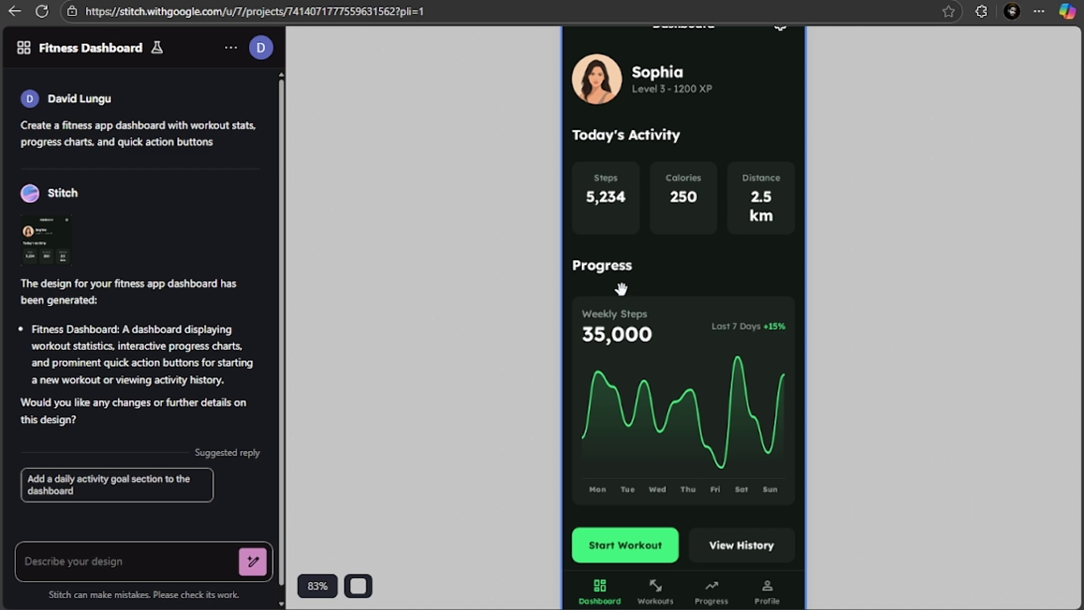
{"action": "scroll", "coordinate": [650, 306], "scroll_direction": "up", "scroll_amount": 8}
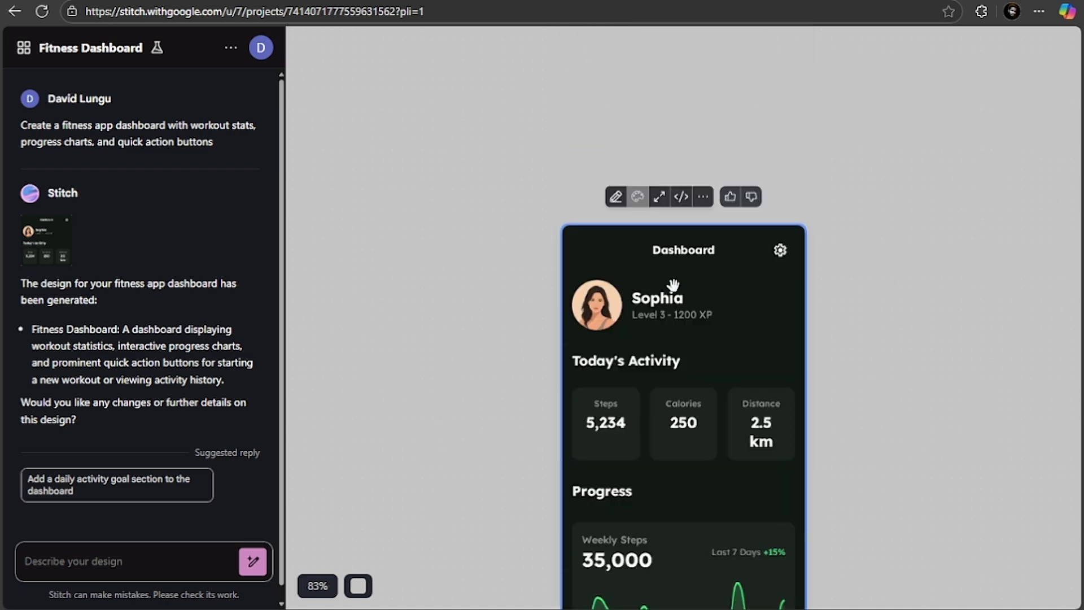
{"action": "scroll", "coordinate": [744, 247], "scroll_direction": "down", "scroll_amount": 5}
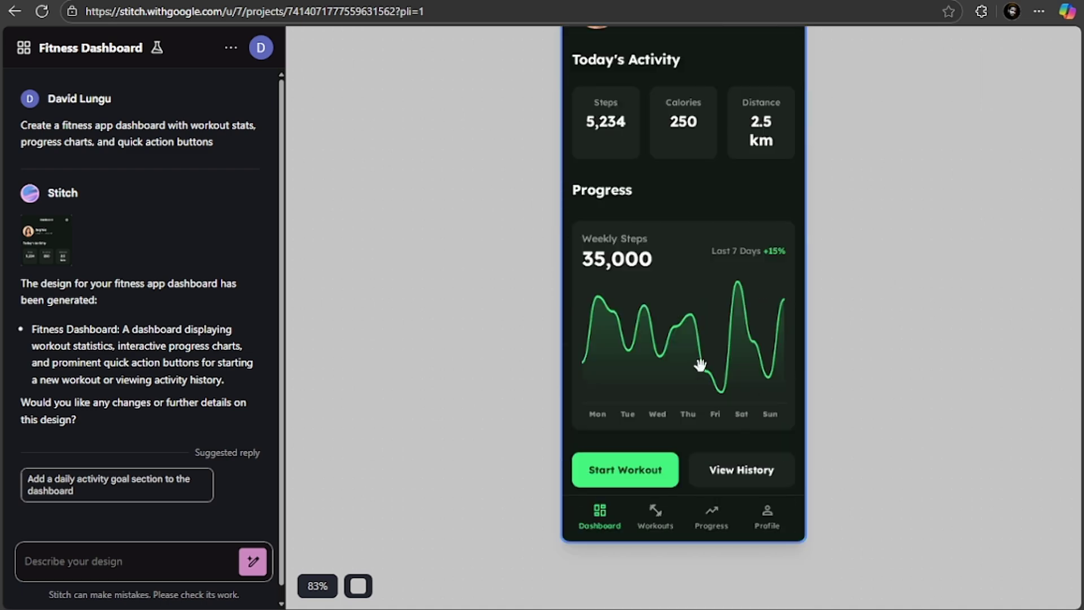
{"action": "scroll", "coordinate": [700, 364], "scroll_direction": "down", "scroll_amount": 4}
{"action": "scroll", "coordinate": [697, 346], "scroll_direction": "up", "scroll_amount": 4}
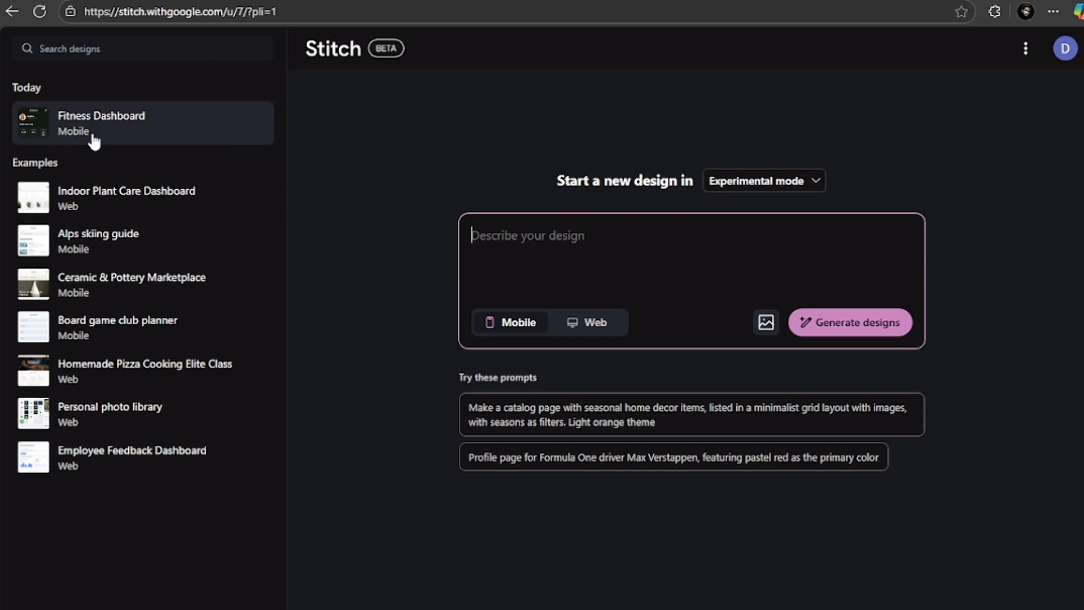
Open Fitness Dashboard and send 'Add a daily activity goal section to the dashboard'.
{"action": "left_click", "coordinate": [181, 135]}
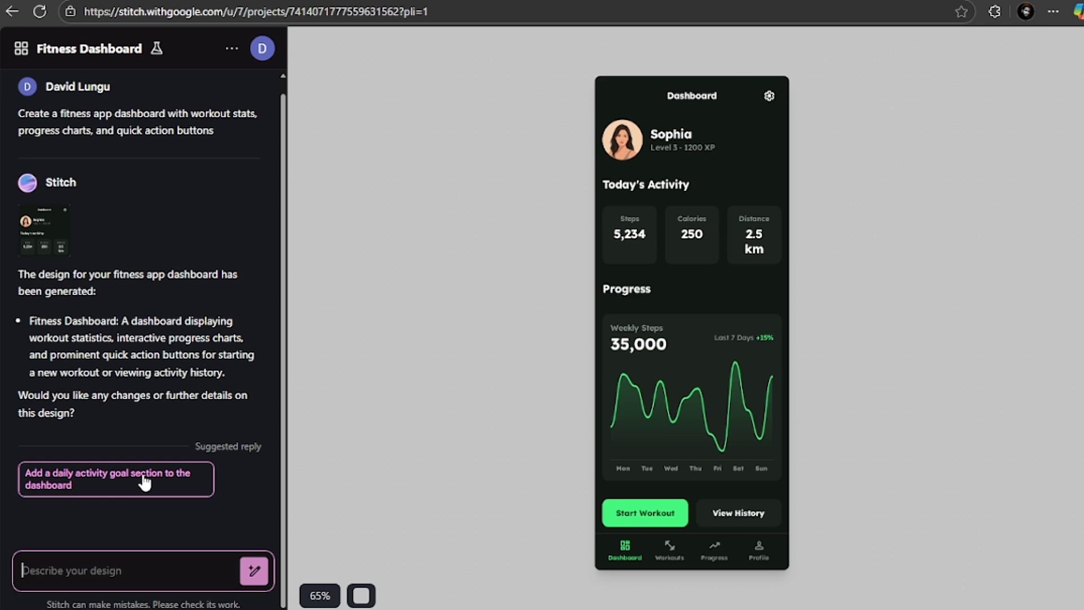
{"action": "left_click", "coordinate": [108, 489]}
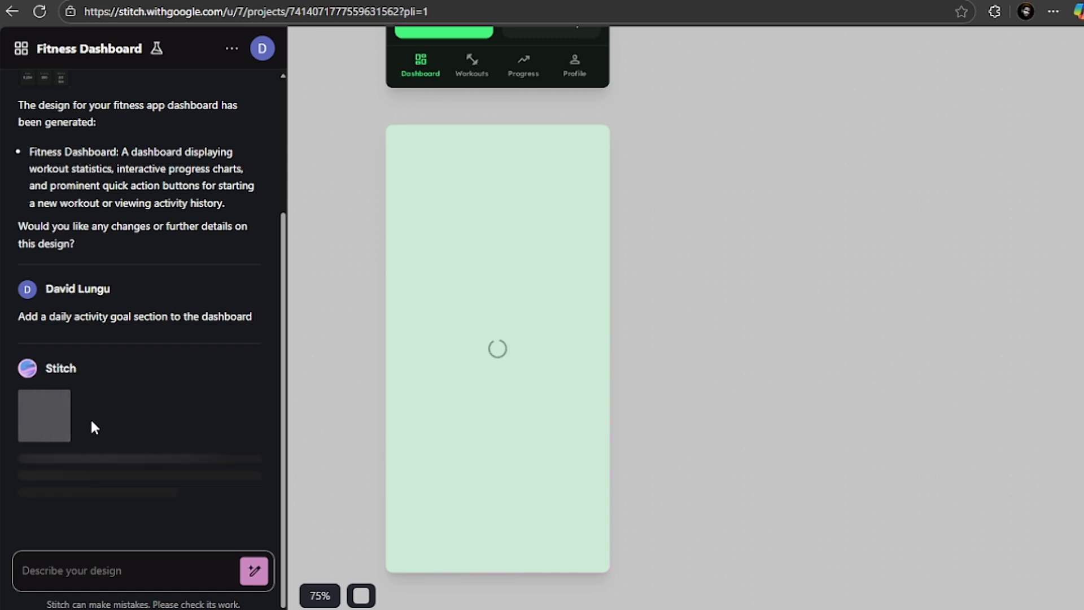
Scroll the canvas and chat to review the Daily Activity Goal section for steps, calories and active minutes.
{"action": "scroll", "coordinate": [515, 392], "scroll_direction": "up", "scroll_amount": 3}
{"action": "scroll", "coordinate": [479, 282], "scroll_direction": "down", "scroll_amount": 4}
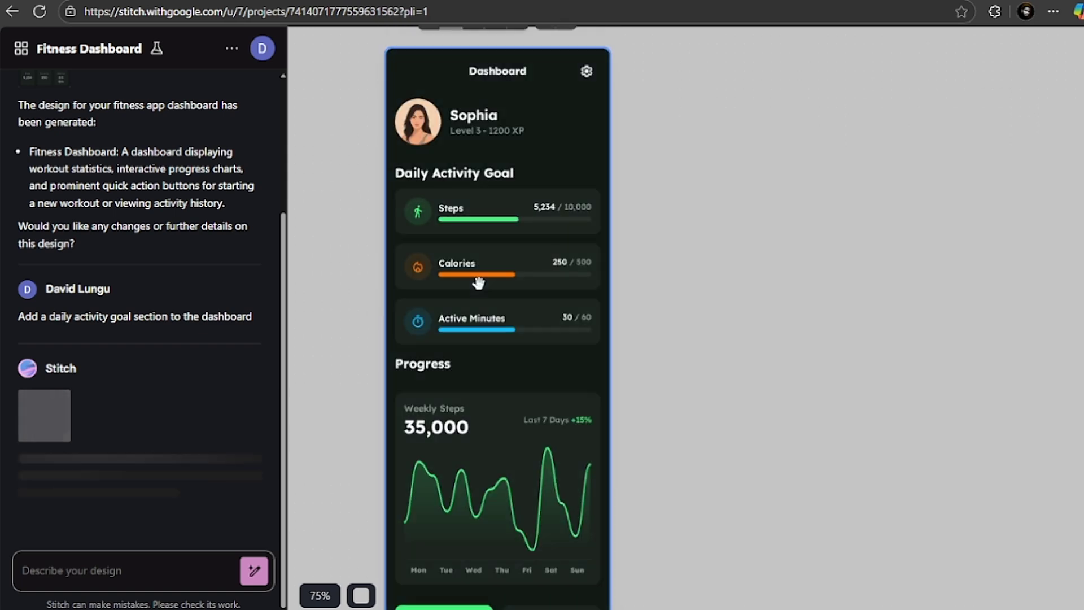
{"action": "scroll", "coordinate": [570, 222], "scroll_direction": "down", "scroll_amount": 10}
{"action": "scroll", "coordinate": [547, 195], "scroll_direction": "up", "scroll_amount": 3}
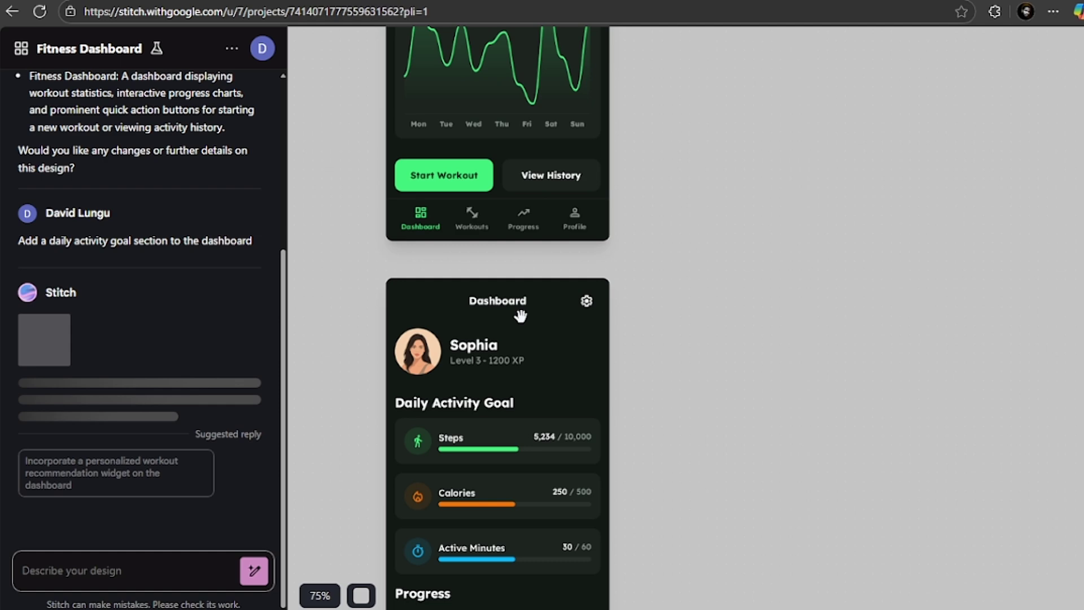
{"action": "scroll", "coordinate": [511, 339], "scroll_direction": "down", "scroll_amount": 2}
{"action": "scroll", "coordinate": [460, 361], "scroll_direction": "down", "scroll_amount": 8}
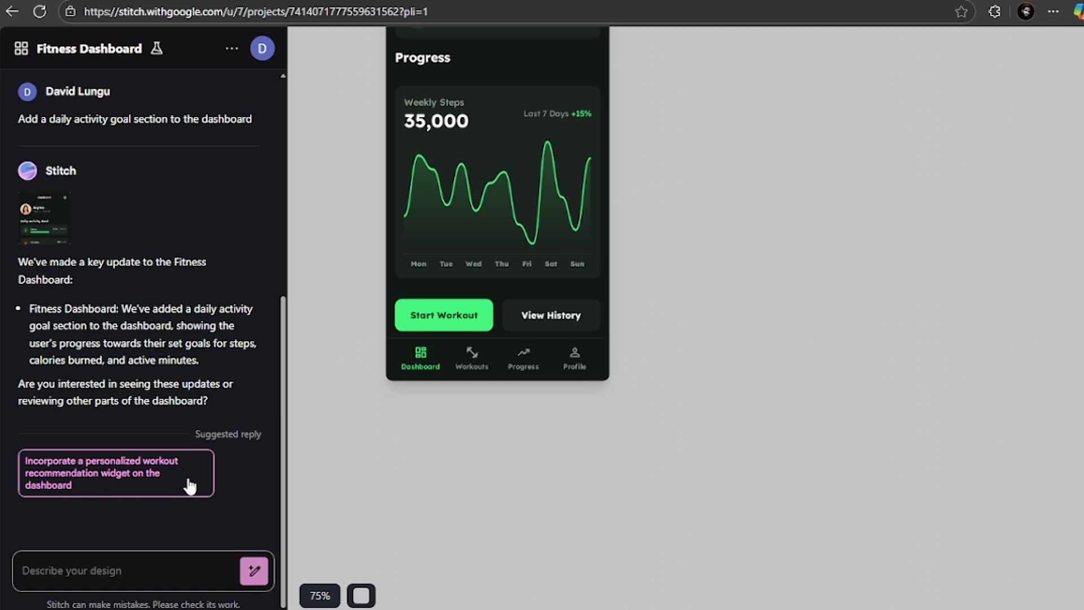
{"action": "scroll", "coordinate": [187, 395], "scroll_direction": "up", "scroll_amount": 6}
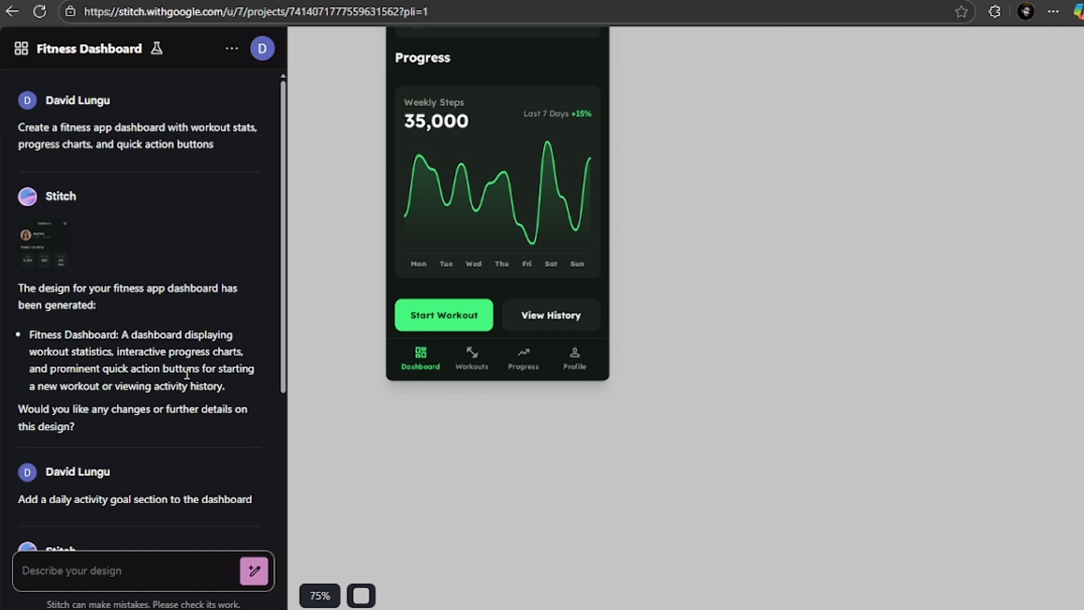
{"action": "scroll", "coordinate": [189, 293], "scroll_direction": "down", "scroll_amount": 6}
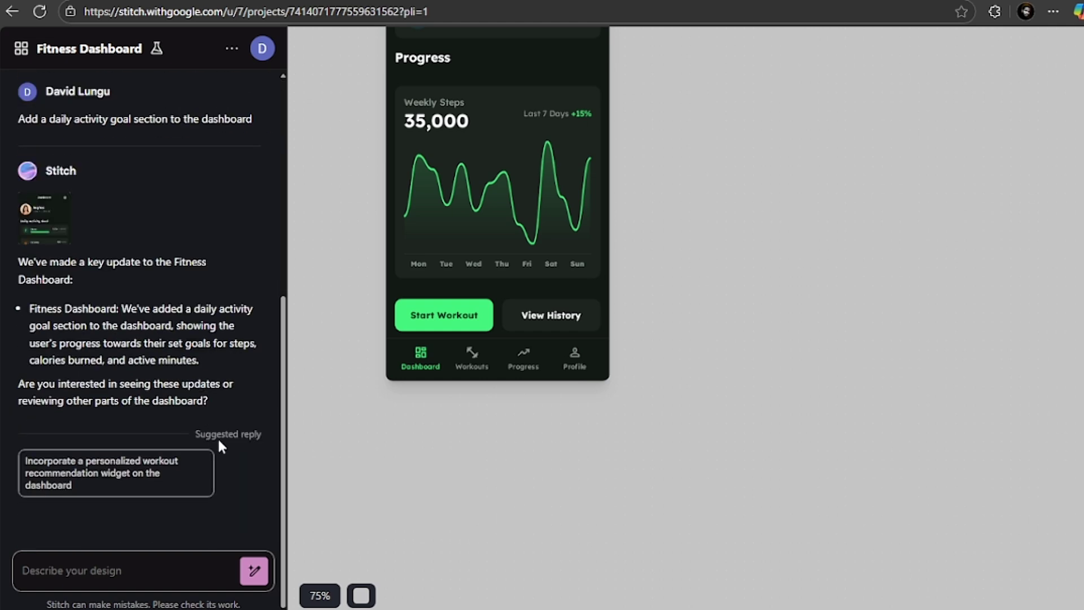
{"action": "scroll", "coordinate": [203, 434], "scroll_direction": "up", "scroll_amount": 6}
{"action": "scroll", "coordinate": [497, 226], "scroll_direction": "up", "scroll_amount": 1}
{"action": "scroll", "coordinate": [556, 169], "scroll_direction": "down", "scroll_amount": 5}
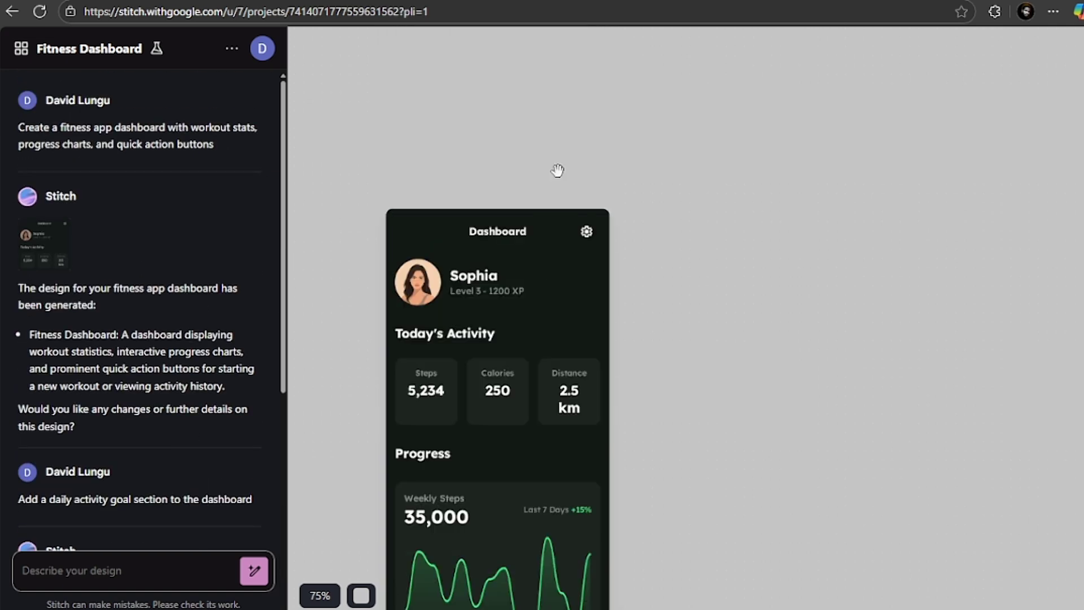
{"action": "scroll", "coordinate": [488, 211], "scroll_direction": "up", "scroll_amount": 6}
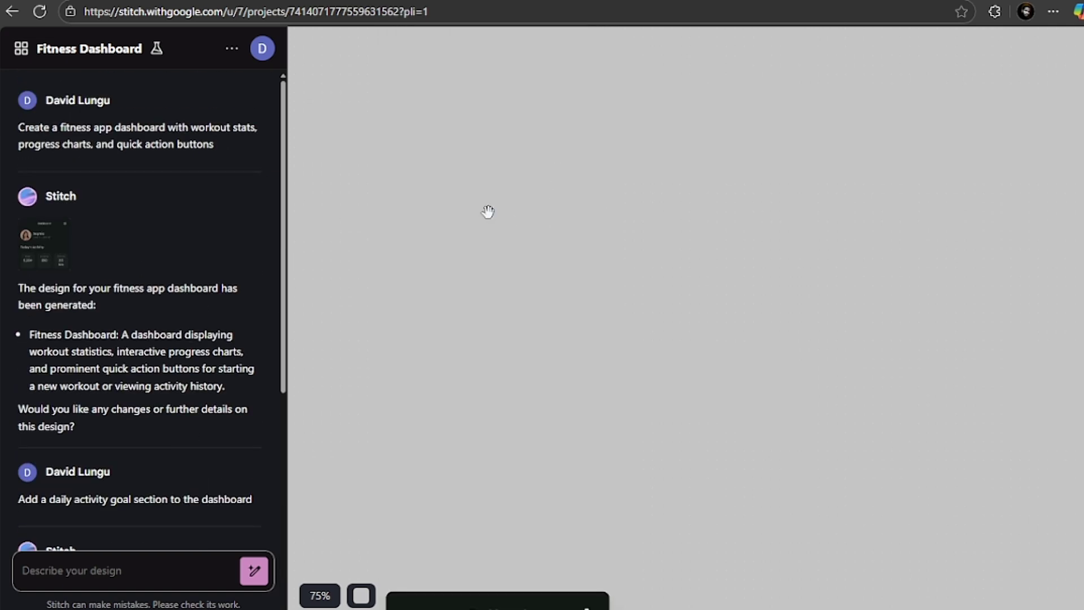
From the Stitch home page, paste the e-commerce home screen prompt and set the platform to Web.
{"action": "left_click", "coordinate": [21, 52]}
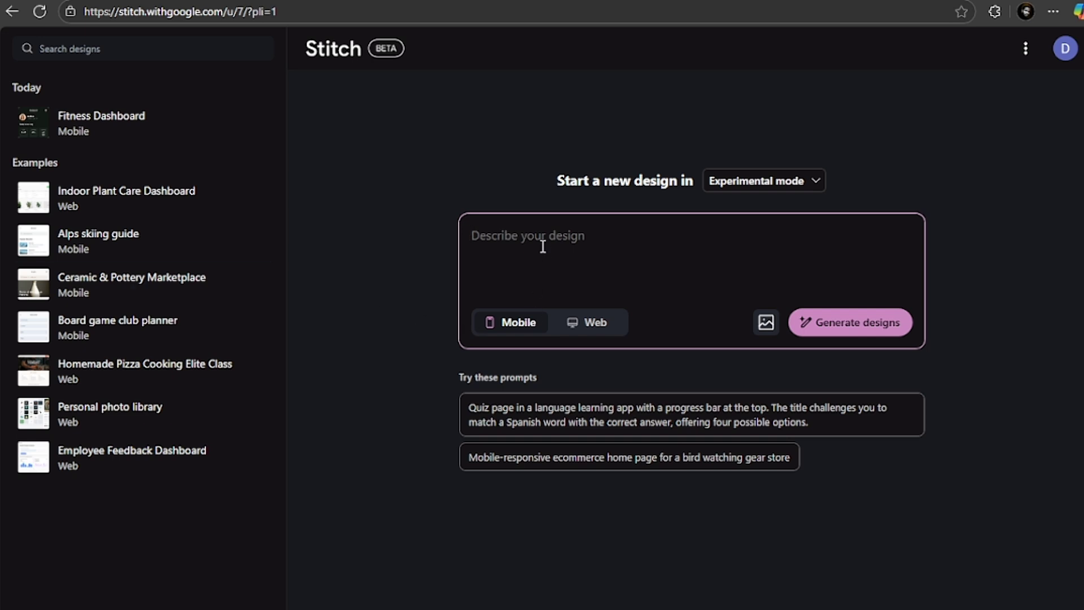
{"action": "type", "text": "Design a modern e-commerce mobile app home screen with featured products, search bar, categories, and user account section."}
{"action": "left_click", "coordinate": [592, 327]}
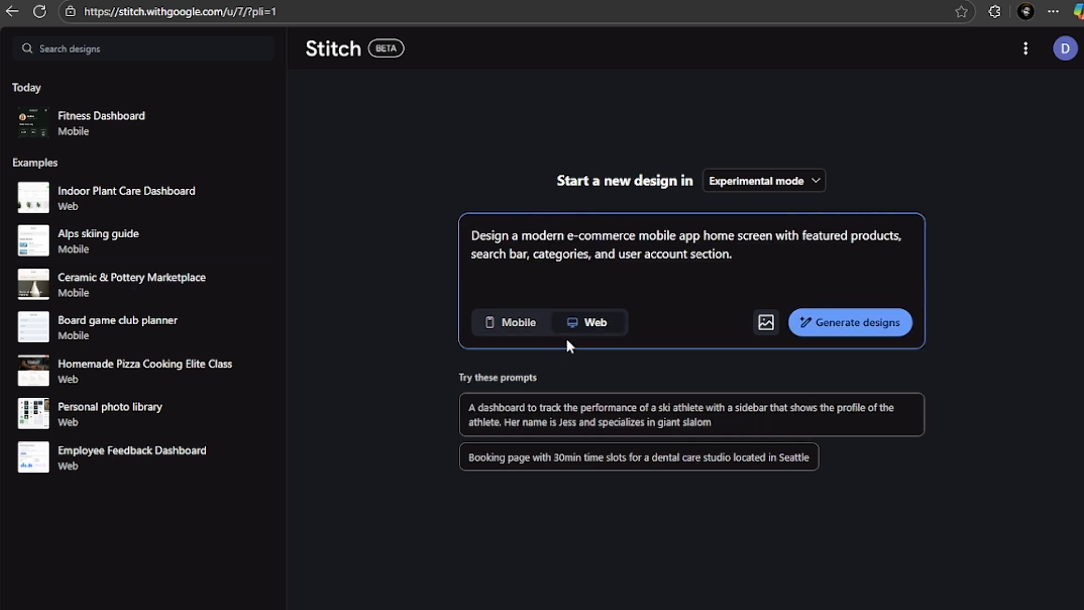
{"action": "left_click", "coordinate": [519, 328]}
{"action": "left_click", "coordinate": [595, 326]}
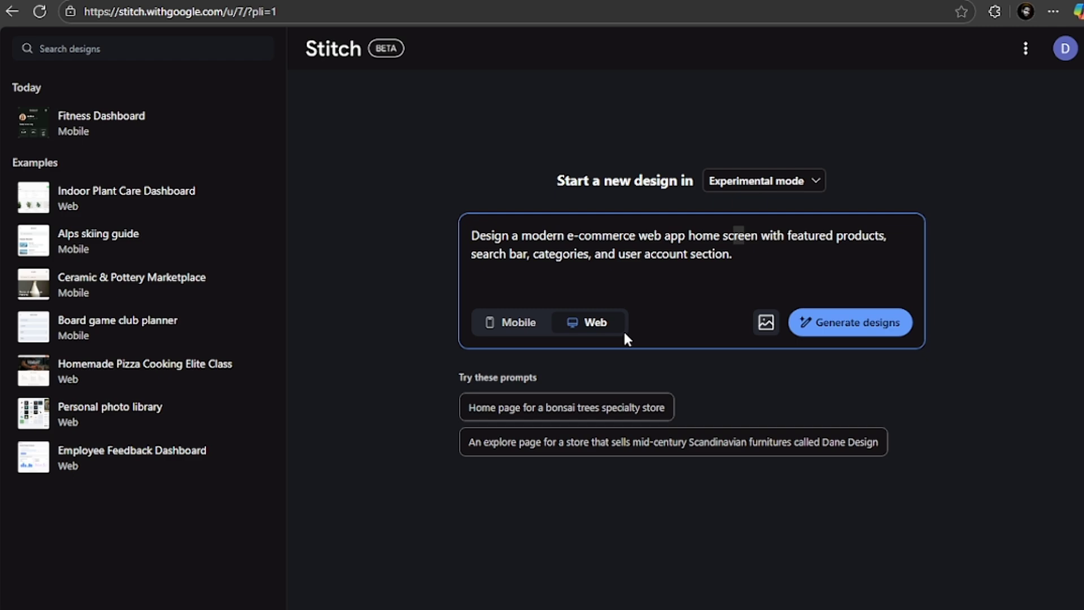
Generate the ShopSmart e-commerce home screen design and look over its New Arrivals hero.
{"action": "left_click", "coordinate": [879, 332]}
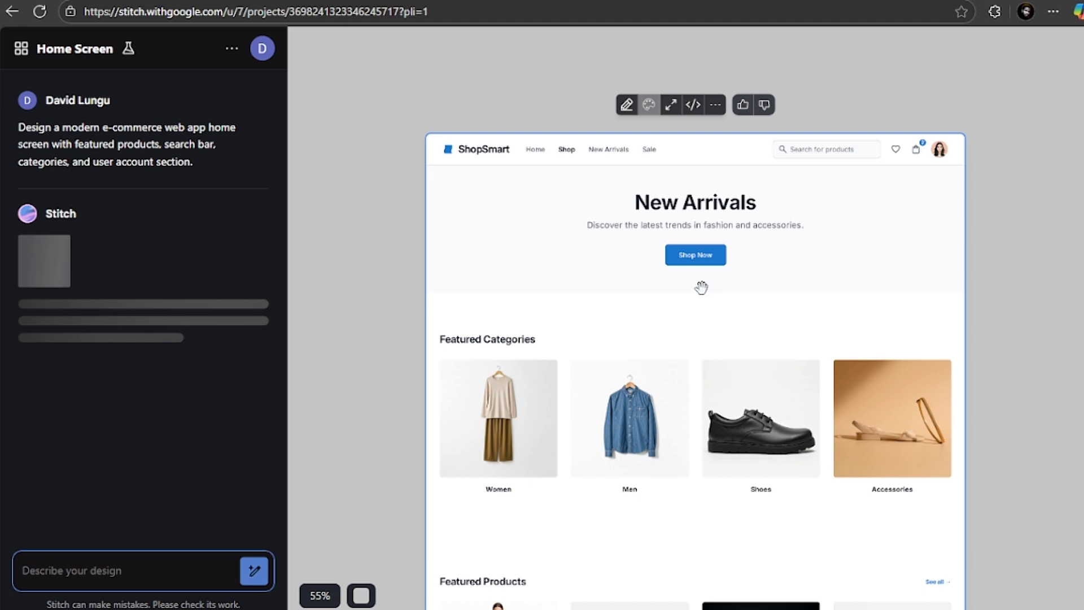
{"action": "scroll", "coordinate": [658, 235], "scroll_direction": "down", "scroll_amount": 5}
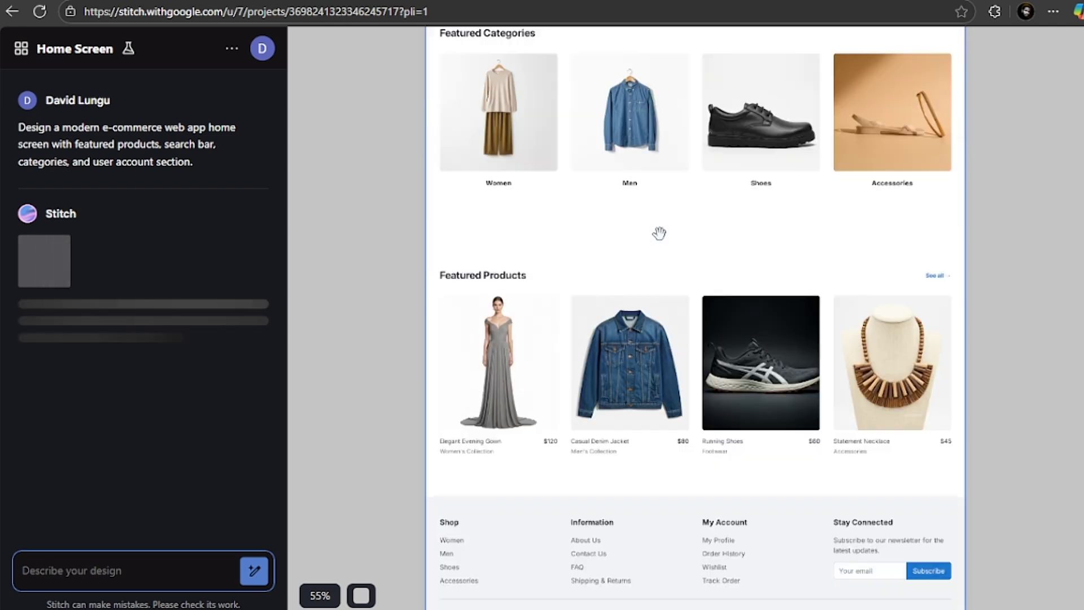
{"action": "scroll", "coordinate": [659, 233], "scroll_direction": "down", "scroll_amount": 2}
{"action": "scroll", "coordinate": [658, 233], "scroll_direction": "down", "scroll_amount": 3}
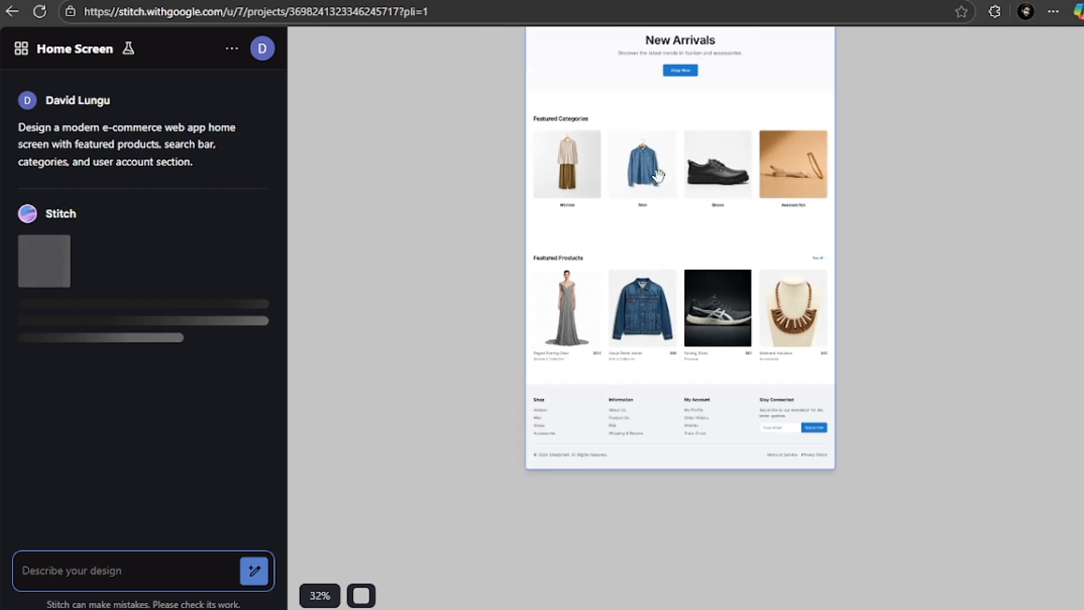
{"action": "scroll", "coordinate": [677, 186], "scroll_direction": "up", "scroll_amount": 3}
{"action": "scroll", "coordinate": [686, 206], "scroll_direction": "down", "scroll_amount": 3}
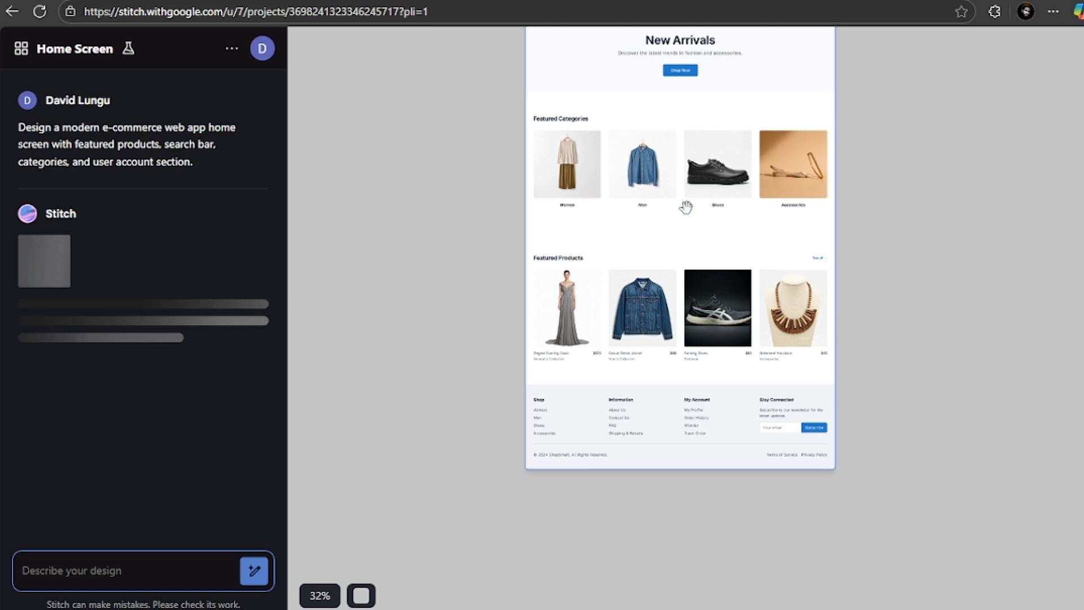
{"action": "scroll", "coordinate": [684, 206], "scroll_direction": "up", "scroll_amount": 5}
{"action": "scroll", "coordinate": [357, 136], "scroll_direction": "down", "scroll_amount": 1}
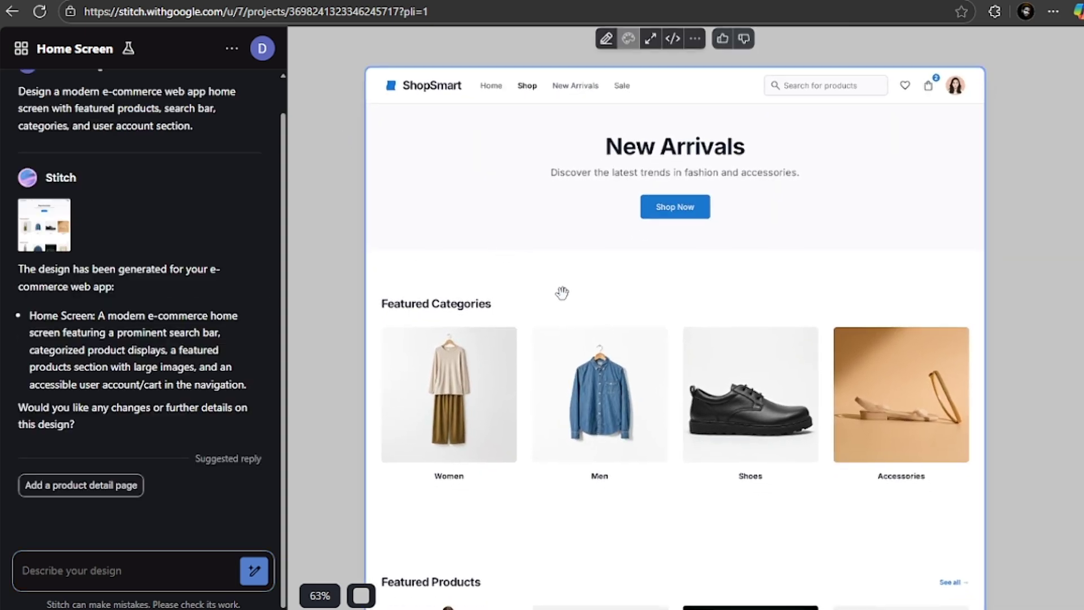
Scroll the canvas to inspect the Featured Categories, Featured Products and footer sections.
{"action": "scroll", "coordinate": [617, 251], "scroll_direction": "down", "scroll_amount": 2}
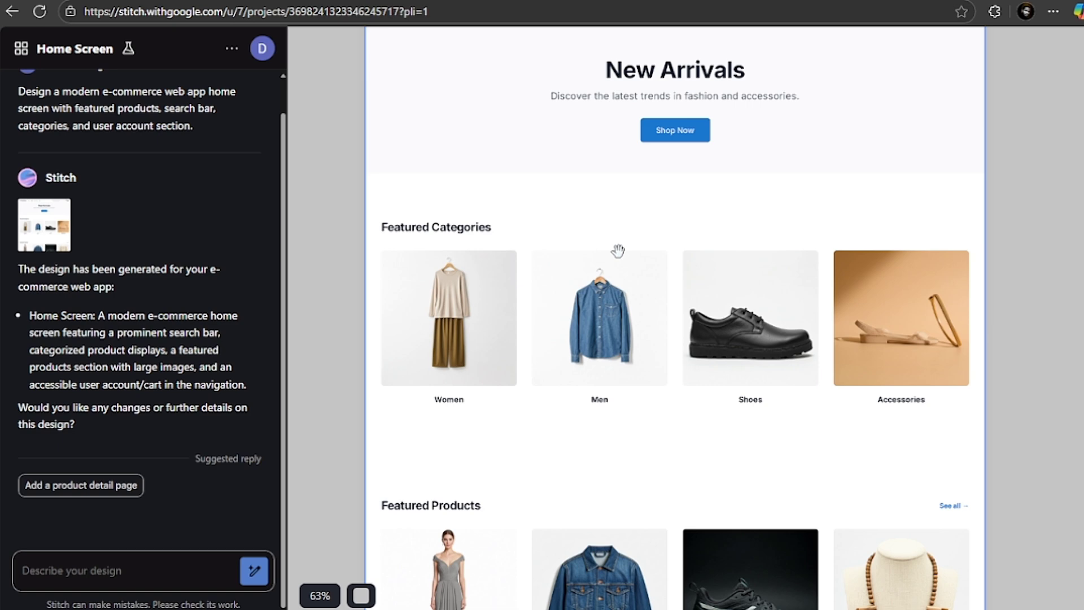
{"action": "scroll", "coordinate": [617, 250], "scroll_direction": "down", "scroll_amount": 4}
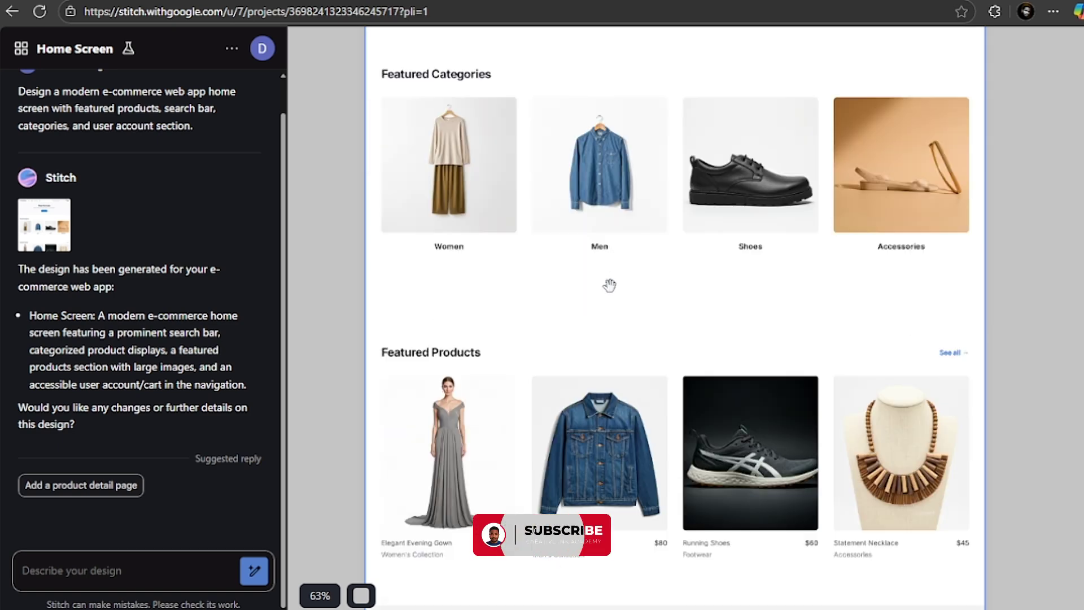
{"action": "scroll", "coordinate": [610, 283], "scroll_direction": "down", "scroll_amount": 2}
{"action": "scroll", "coordinate": [609, 285], "scroll_direction": "down", "scroll_amount": 2}
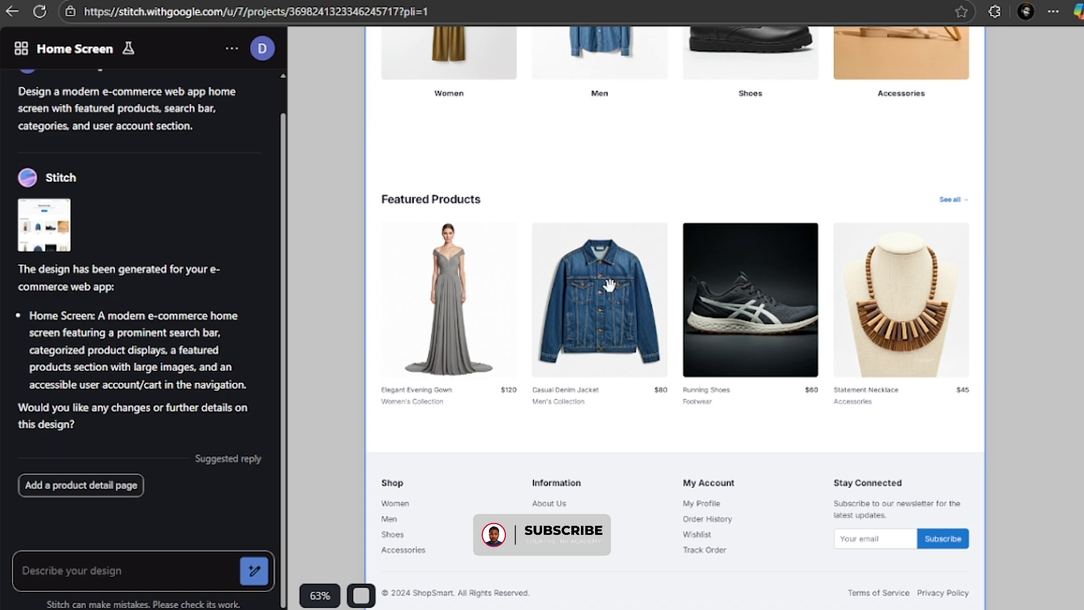
{"action": "scroll", "coordinate": [633, 279], "scroll_direction": "down", "scroll_amount": 2}
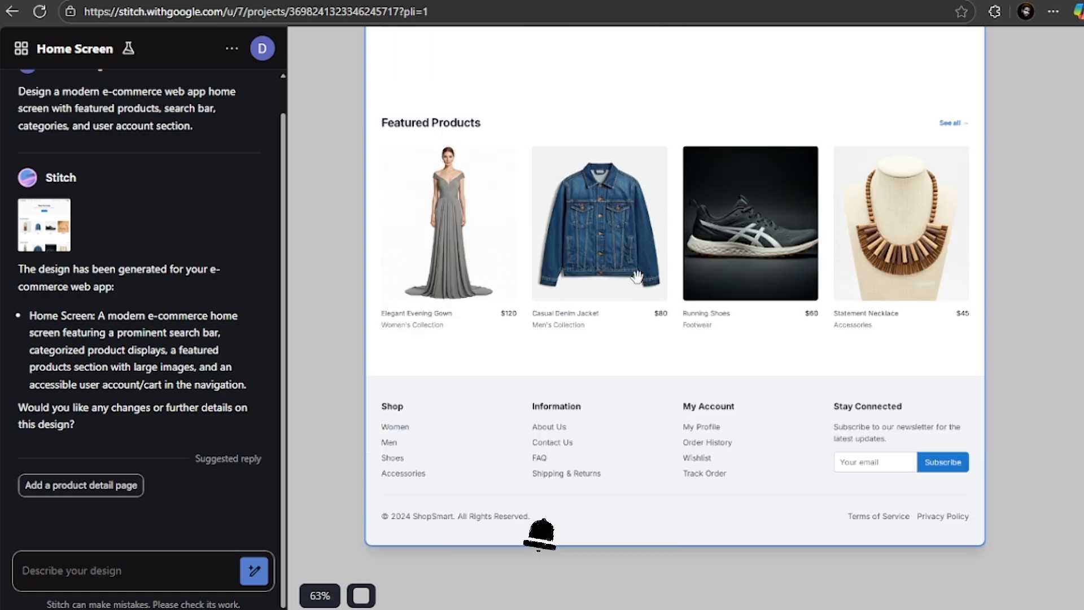
{"action": "scroll", "coordinate": [677, 285], "scroll_direction": "up", "scroll_amount": 6}
{"action": "scroll", "coordinate": [721, 305], "scroll_direction": "down", "scroll_amount": 12}
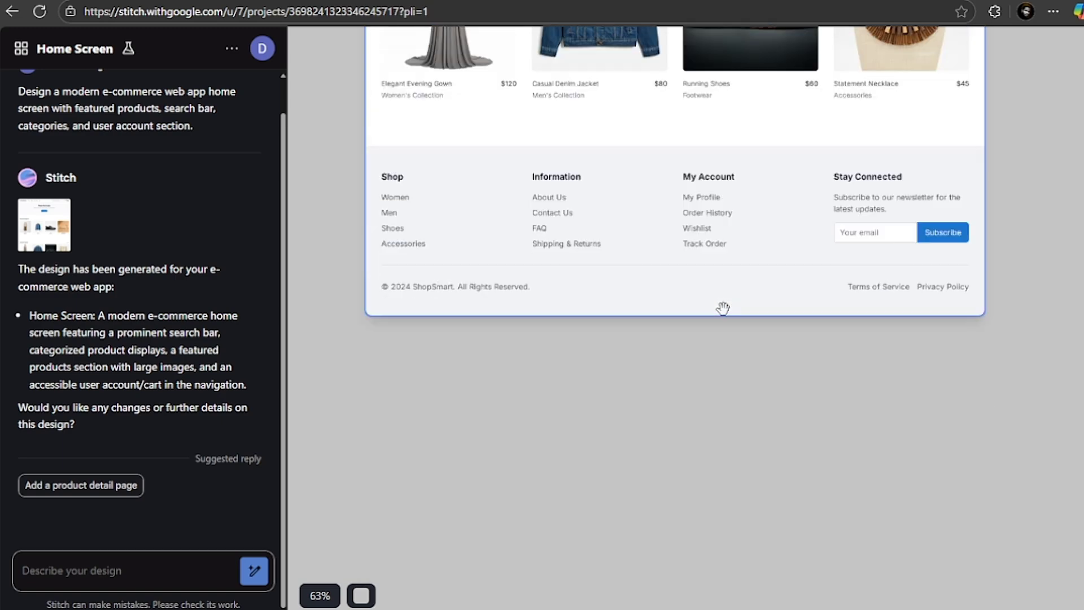
{"action": "scroll", "coordinate": [650, 266], "scroll_direction": "up", "scroll_amount": 10}
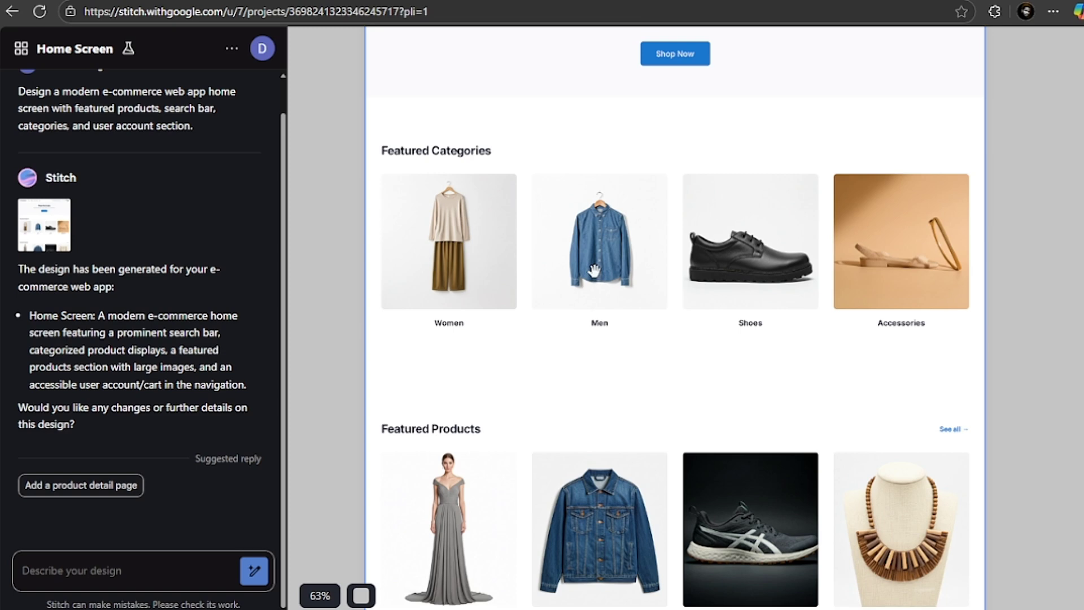
{"action": "scroll", "coordinate": [594, 271], "scroll_direction": "up", "scroll_amount": 8}
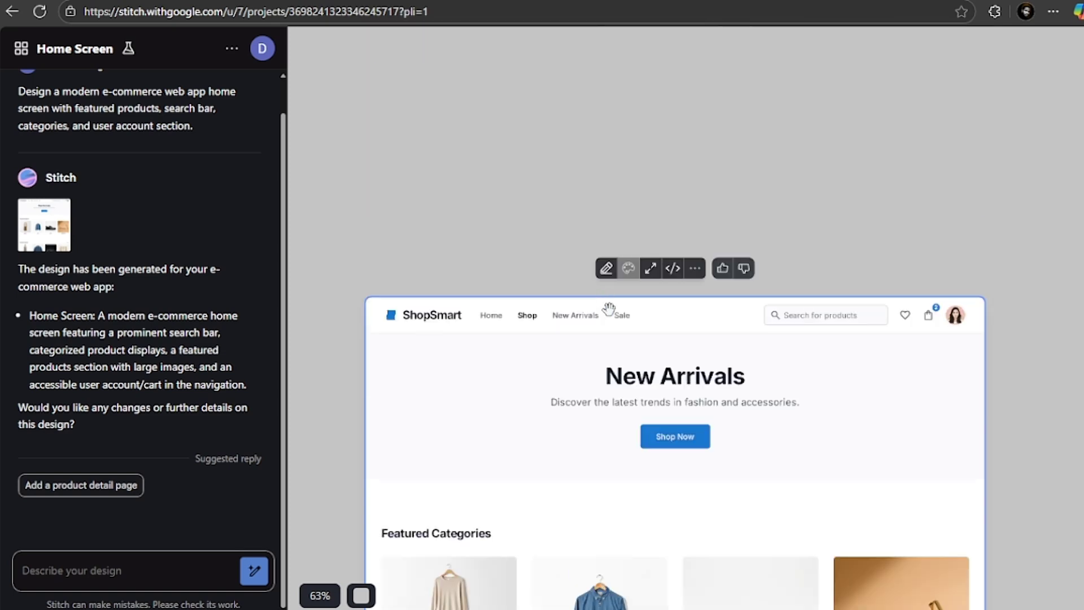
{"action": "scroll", "coordinate": [609, 308], "scroll_direction": "down", "scroll_amount": 1}
{"action": "scroll", "coordinate": [609, 311], "scroll_direction": "down", "scroll_amount": 2}
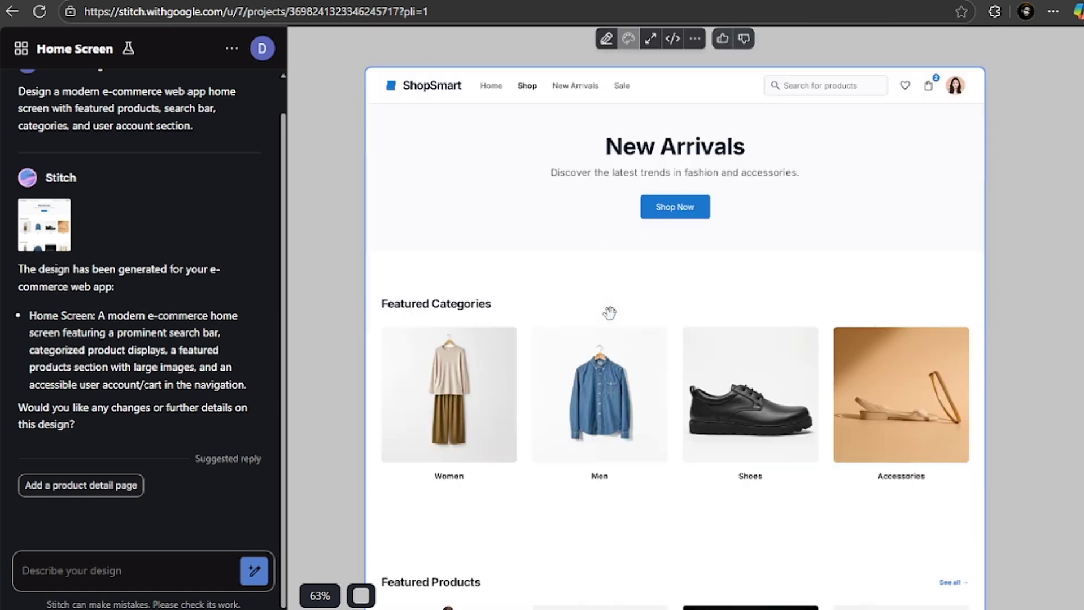
{"action": "scroll", "coordinate": [609, 313], "scroll_direction": "down", "scroll_amount": 5}
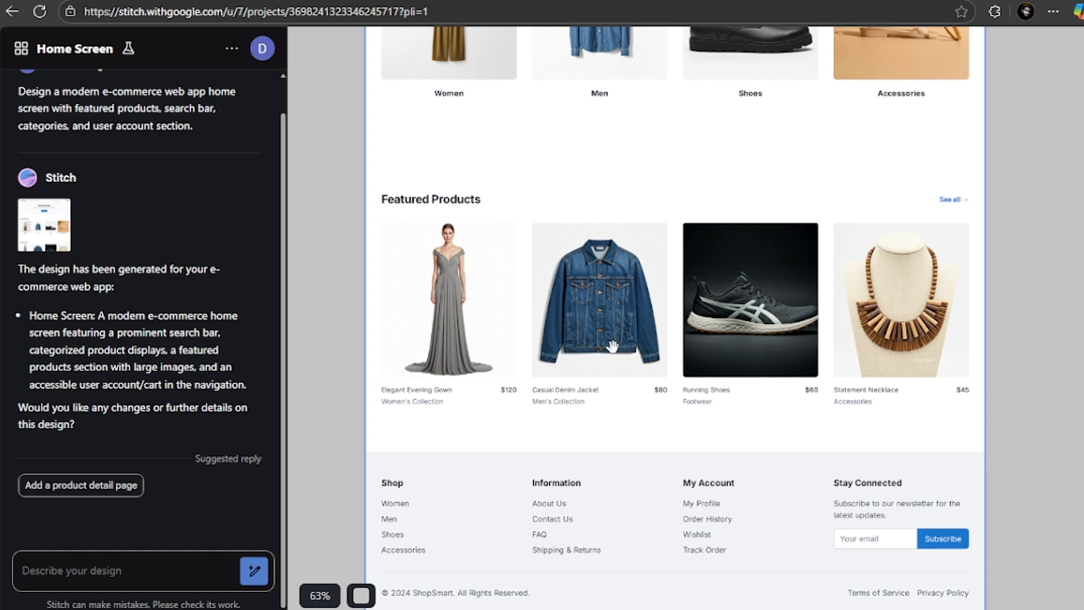
{"action": "scroll", "coordinate": [613, 346], "scroll_direction": "down", "scroll_amount": 3}
{"action": "scroll", "coordinate": [626, 296], "scroll_direction": "up", "scroll_amount": 5}
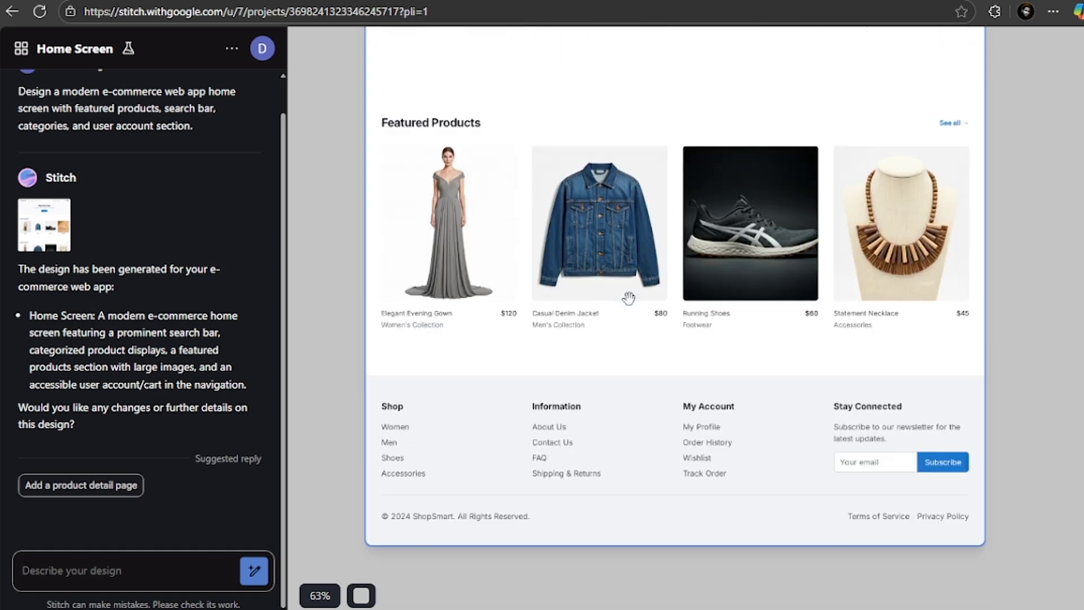
{"action": "scroll", "coordinate": [591, 252], "scroll_direction": "up", "scroll_amount": 3}
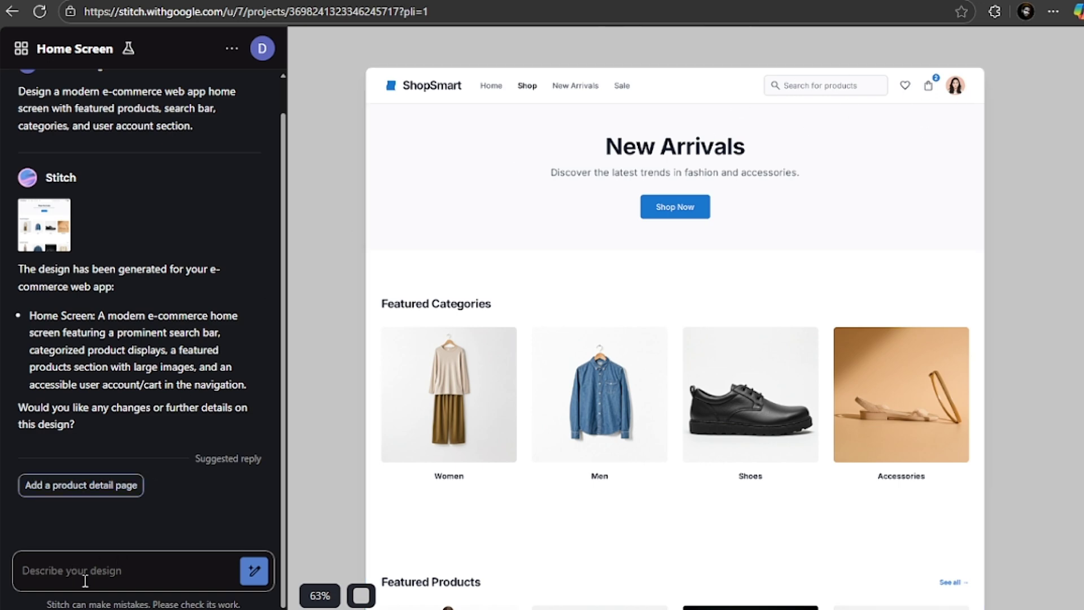
Send the request for a more prominent search bar and top-right cart icon, then select the ShopSmart frame.
{"action": "type", "text": "Make the search bar more prominent and add a shopping cart icon in the top right"}
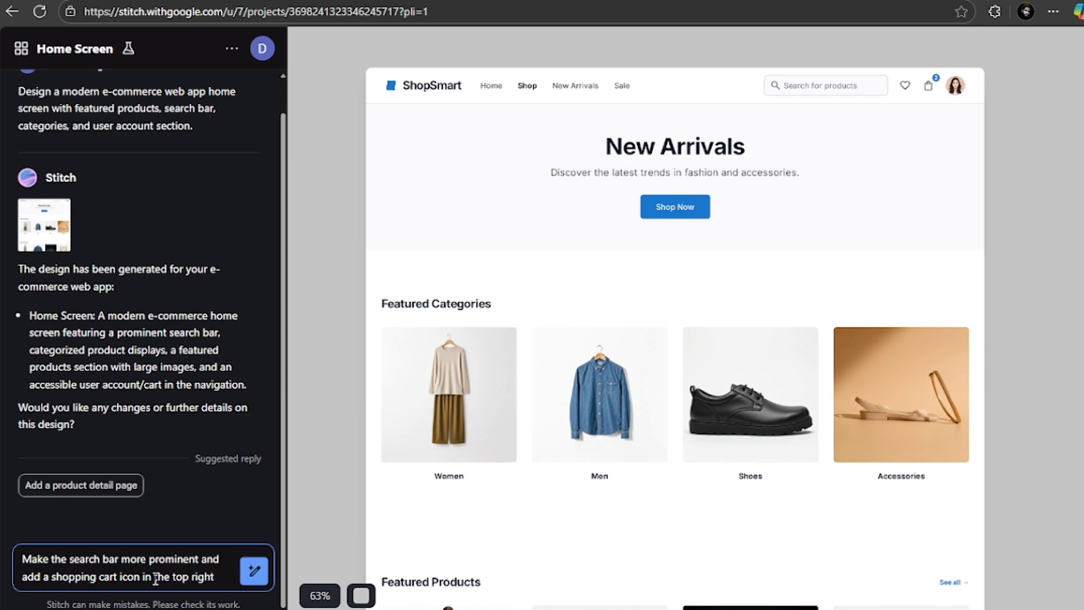
{"action": "left_click", "coordinate": [253, 571]}
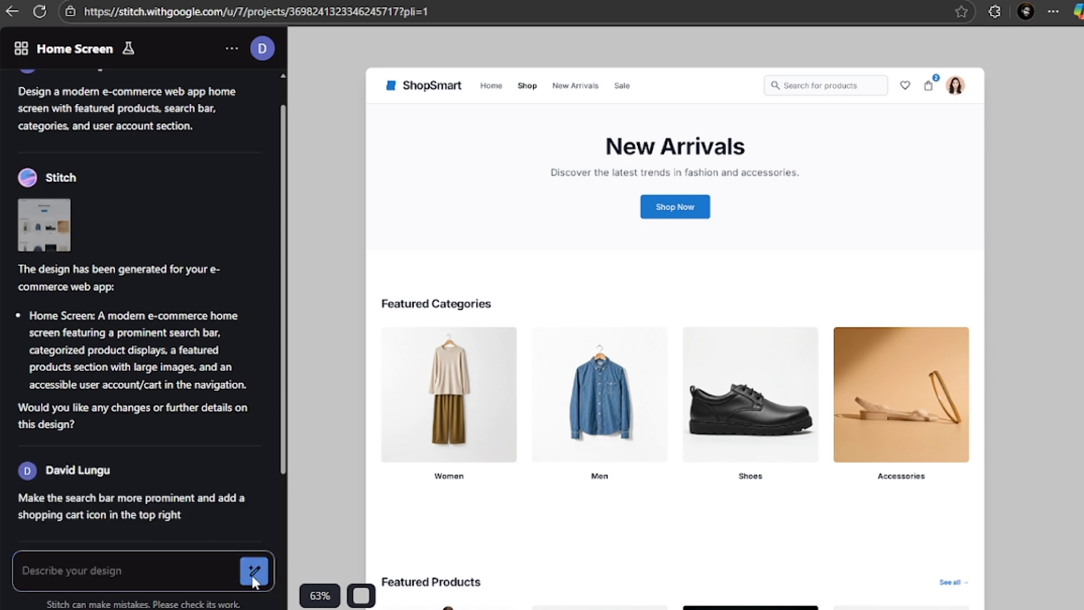
{"action": "left_click", "coordinate": [928, 91]}
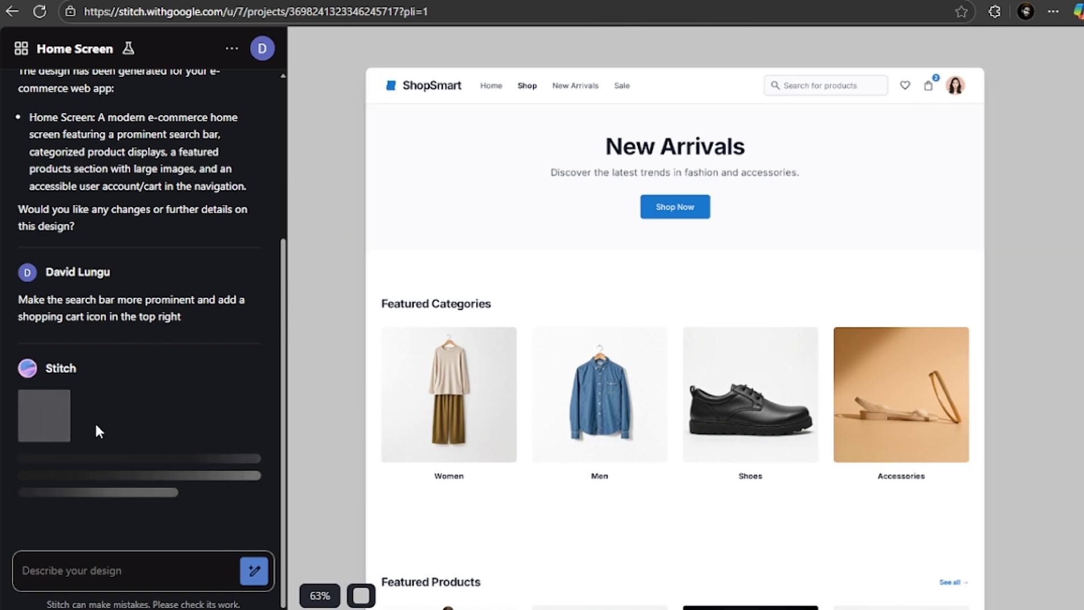
{"action": "scroll", "coordinate": [658, 169], "scroll_direction": "up", "scroll_amount": 8}
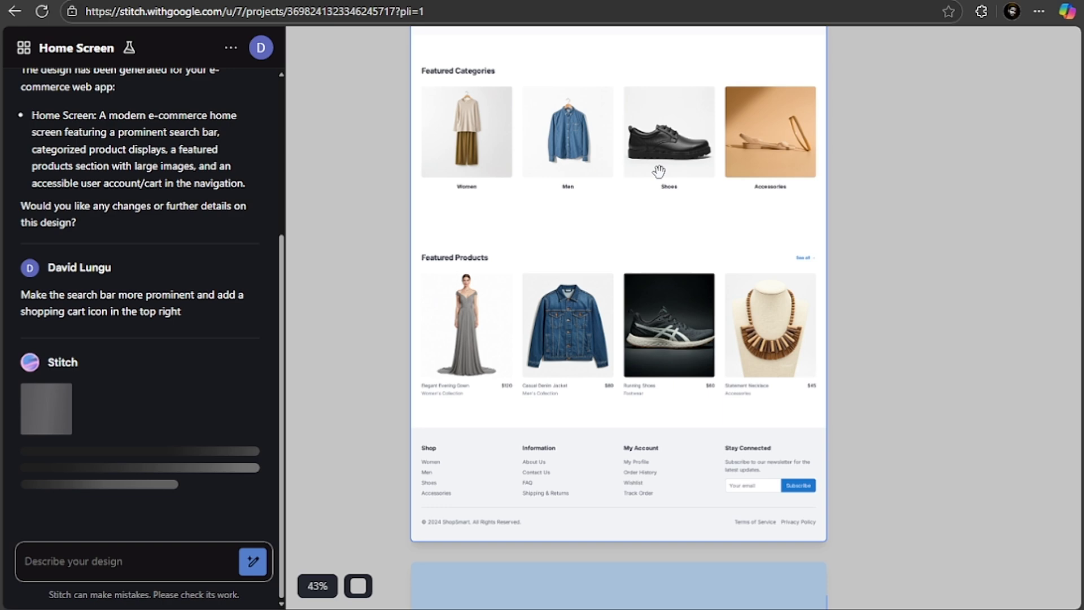
{"action": "scroll", "coordinate": [665, 201], "scroll_direction": "down", "scroll_amount": 5}
{"action": "scroll", "coordinate": [665, 200], "scroll_direction": "down", "scroll_amount": 8}
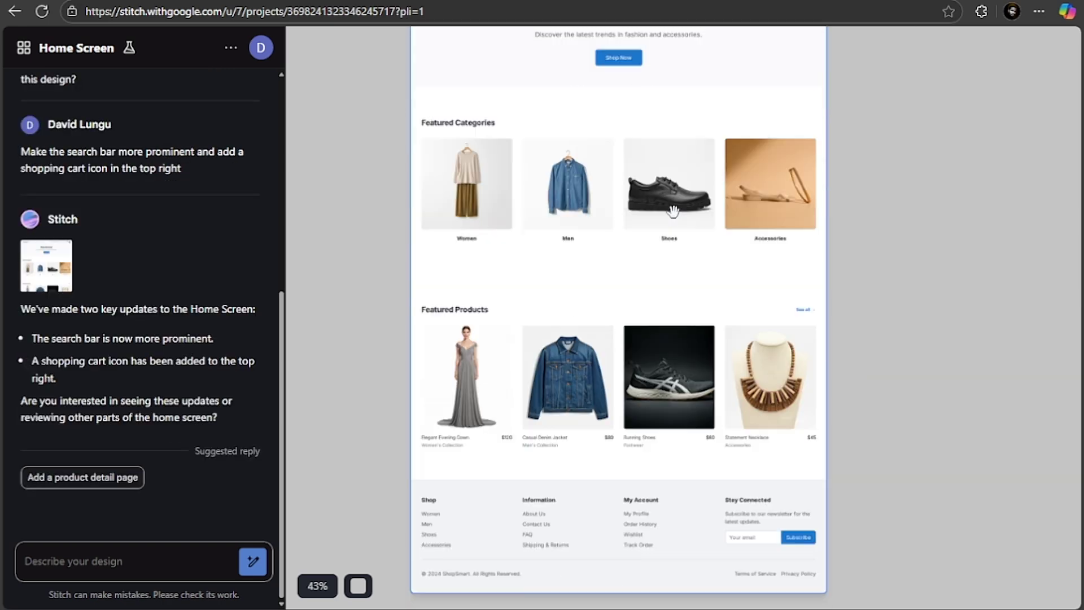
{"action": "scroll", "coordinate": [646, 194], "scroll_direction": "up", "scroll_amount": 2}
{"action": "scroll", "coordinate": [645, 194], "scroll_direction": "down", "scroll_amount": 4}
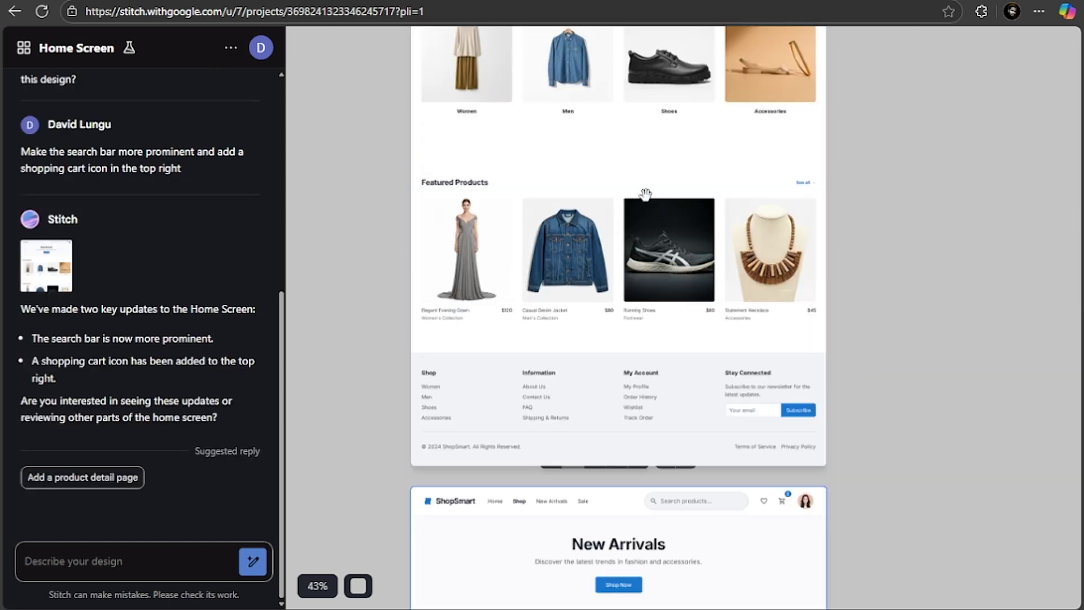
{"action": "scroll", "coordinate": [645, 195], "scroll_direction": "up", "scroll_amount": 4}
{"action": "left_click", "coordinate": [645, 194]}
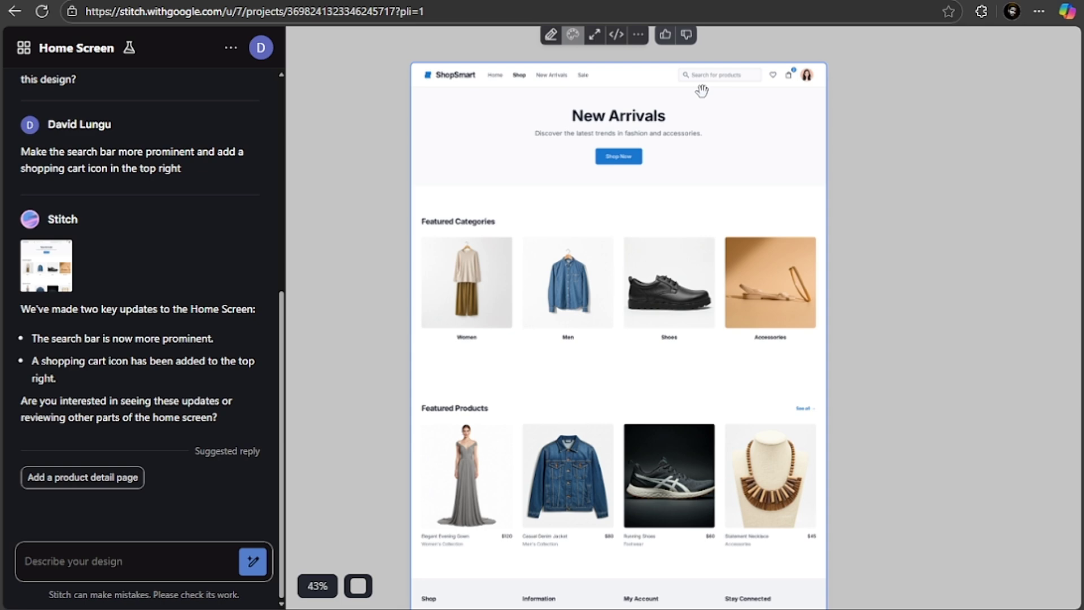
{"action": "scroll", "coordinate": [691, 84], "scroll_direction": "up", "scroll_amount": 2}
{"action": "scroll", "coordinate": [696, 84], "scroll_direction": "up", "scroll_amount": 4}
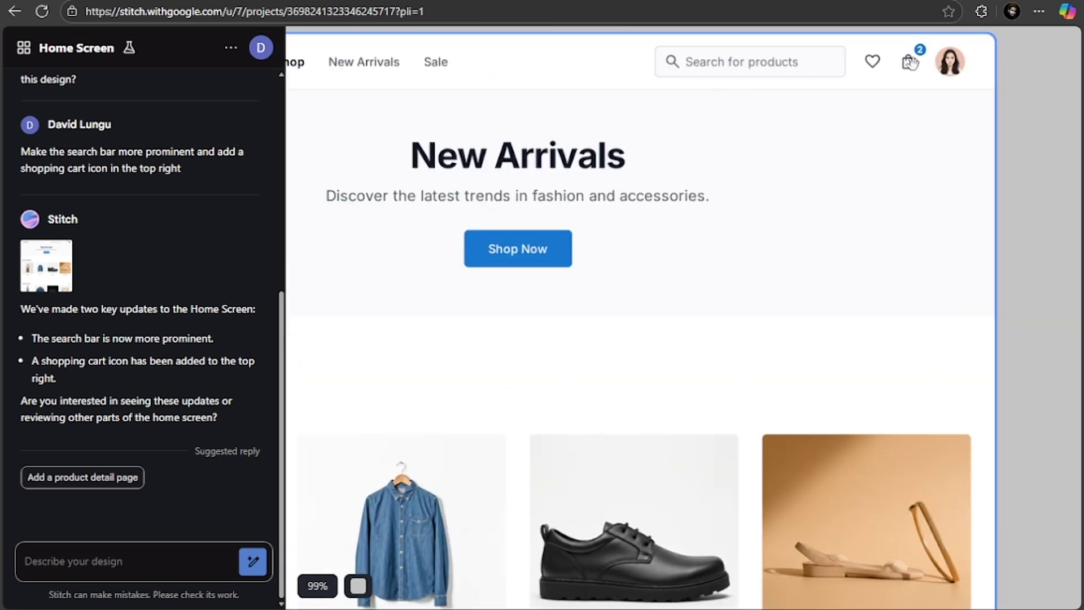
{"action": "scroll", "coordinate": [791, 248], "scroll_direction": "down", "scroll_amount": 15}
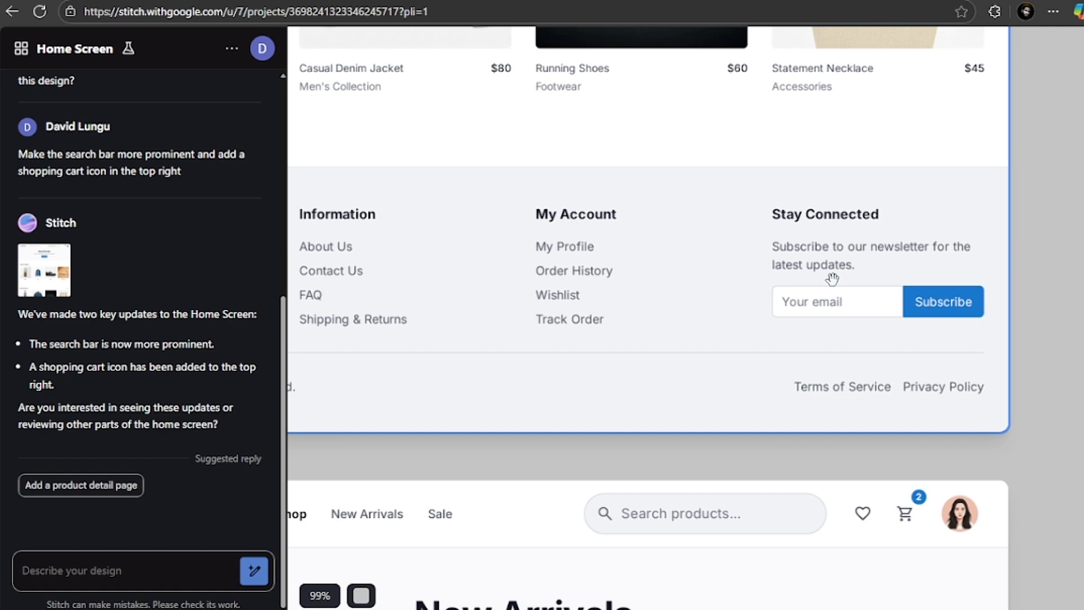
{"action": "scroll", "coordinate": [737, 124], "scroll_direction": "up", "scroll_amount": 5}
{"action": "scroll", "coordinate": [737, 125], "scroll_direction": "up", "scroll_amount": 3}
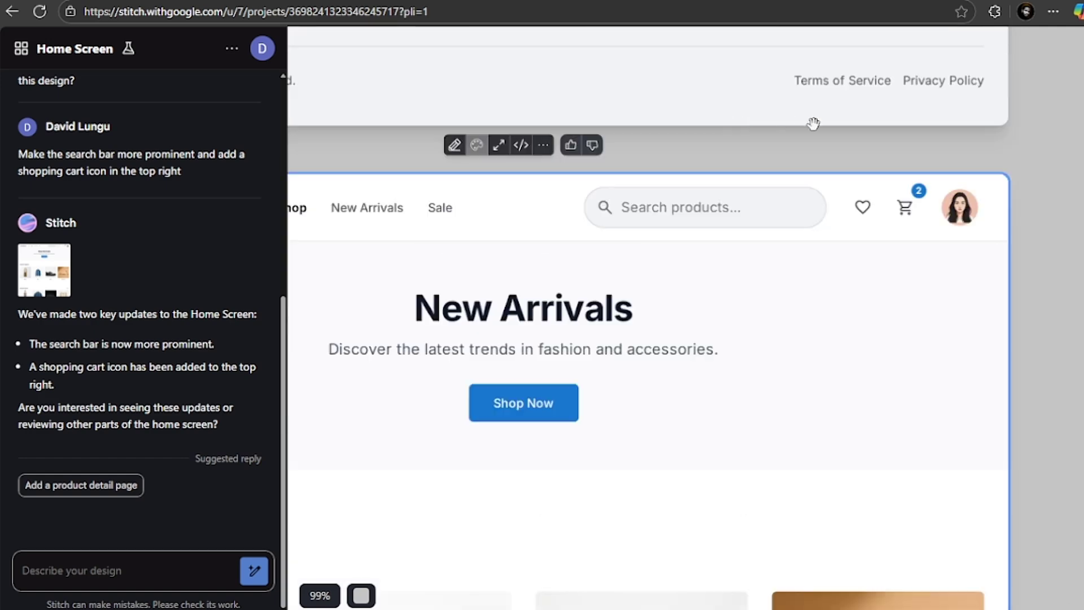
{"action": "scroll", "coordinate": [701, 209], "scroll_direction": "down", "scroll_amount": 5}
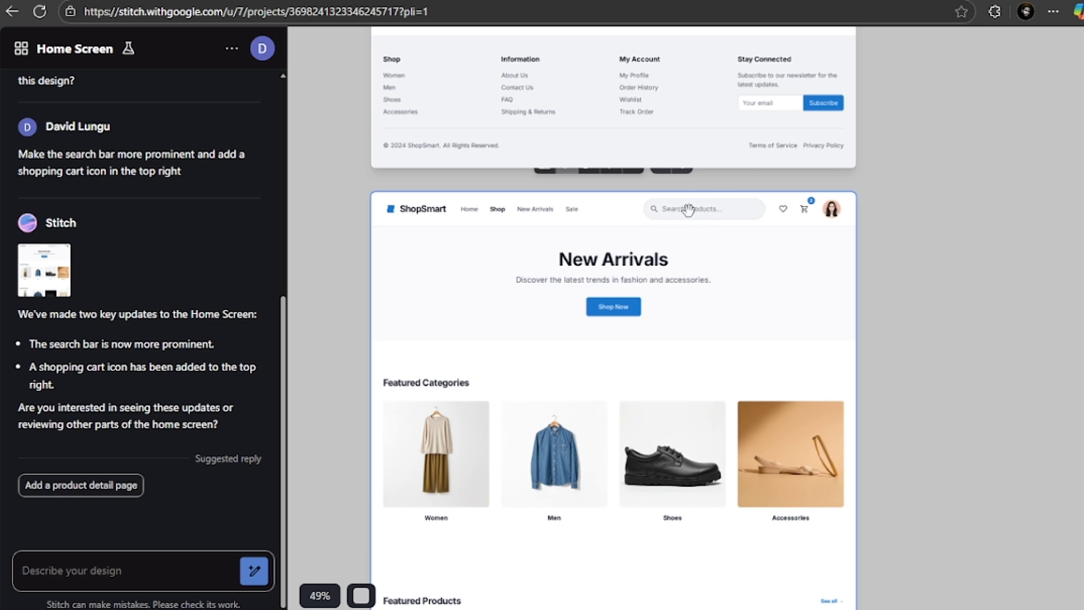
{"action": "scroll", "coordinate": [727, 278], "scroll_direction": "down", "scroll_amount": 8}
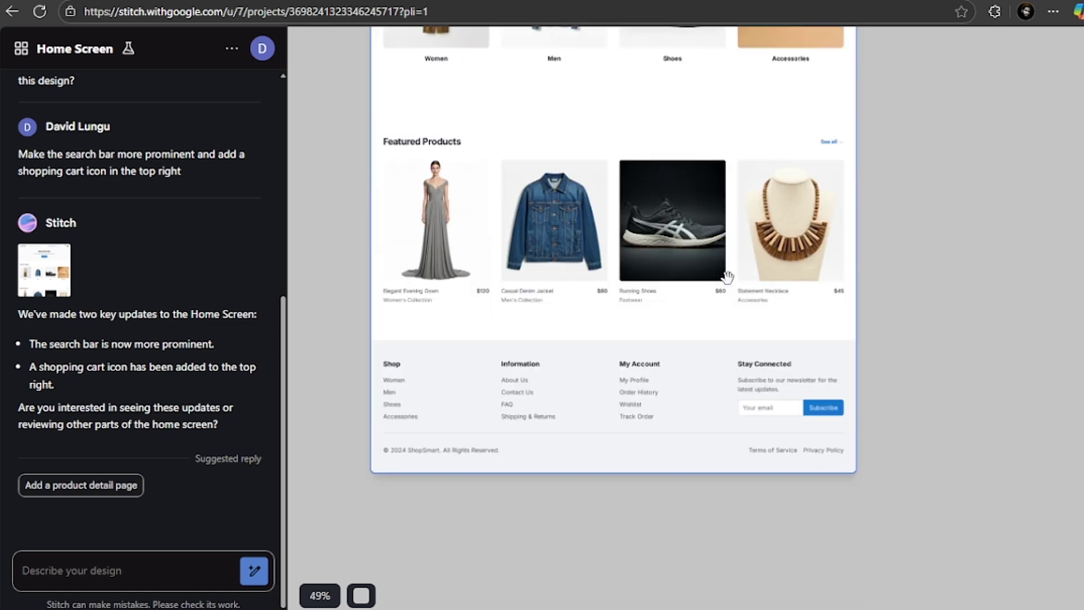
{"action": "scroll", "coordinate": [727, 276], "scroll_direction": "up", "scroll_amount": 1}
{"action": "scroll", "coordinate": [702, 284], "scroll_direction": "down", "scroll_amount": 5}
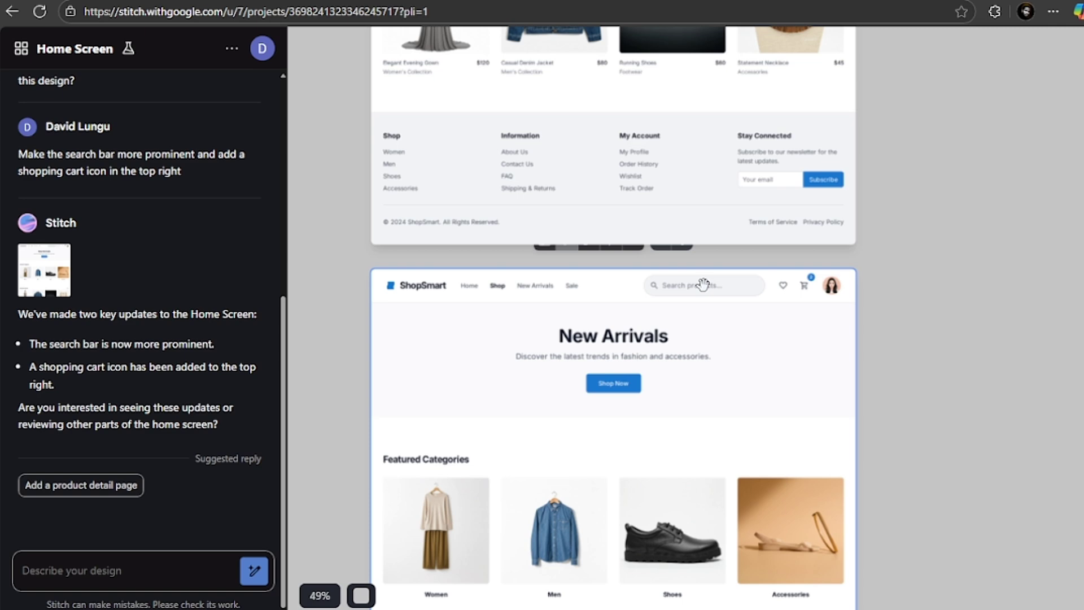
{"action": "scroll", "coordinate": [818, 225], "scroll_direction": "up", "scroll_amount": 8}
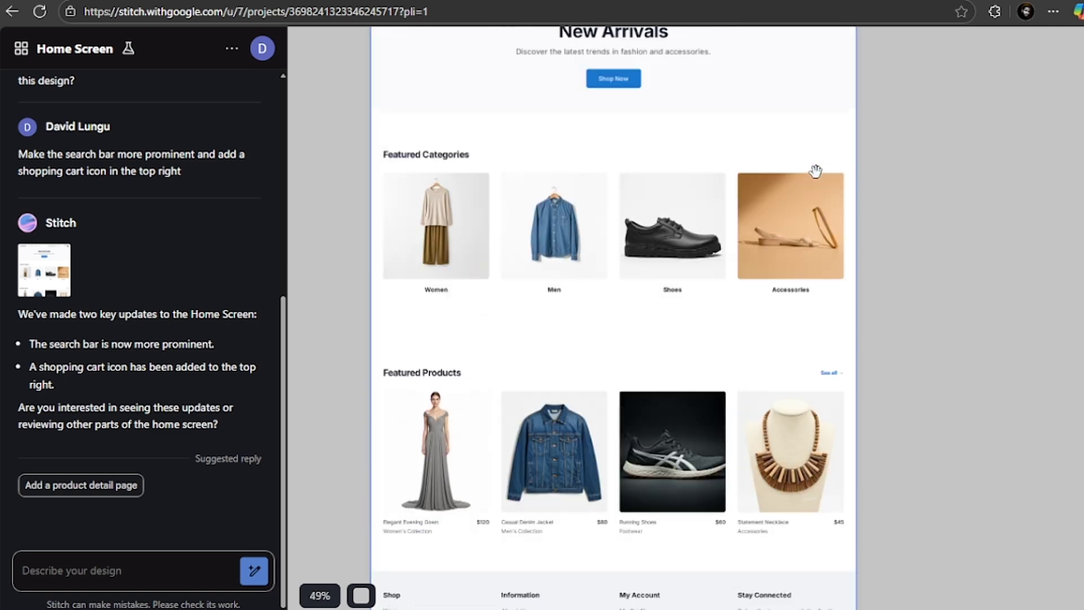
{"action": "scroll", "coordinate": [815, 169], "scroll_direction": "up", "scroll_amount": 7}
{"action": "scroll", "coordinate": [816, 203], "scroll_direction": "down", "scroll_amount": 7}
{"action": "scroll", "coordinate": [834, 291], "scroll_direction": "down", "scroll_amount": 8}
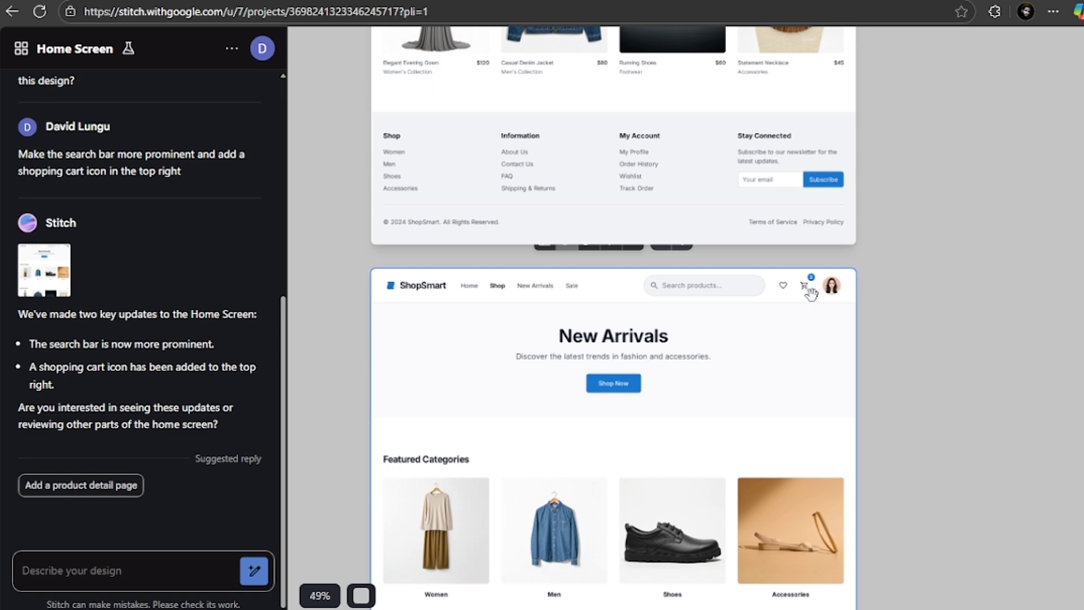
{"action": "scroll", "coordinate": [853, 222], "scroll_direction": "up", "scroll_amount": 12}
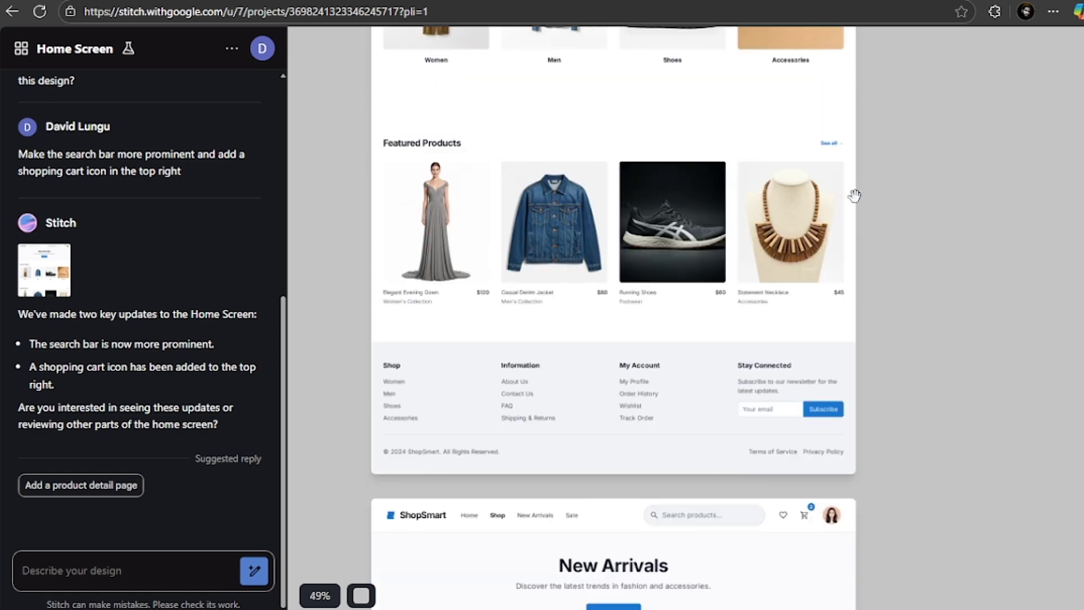
Select the updated Home Screen and scroll through it to inspect the wider search bar and cart icon.
{"action": "left_click", "coordinate": [818, 379]}
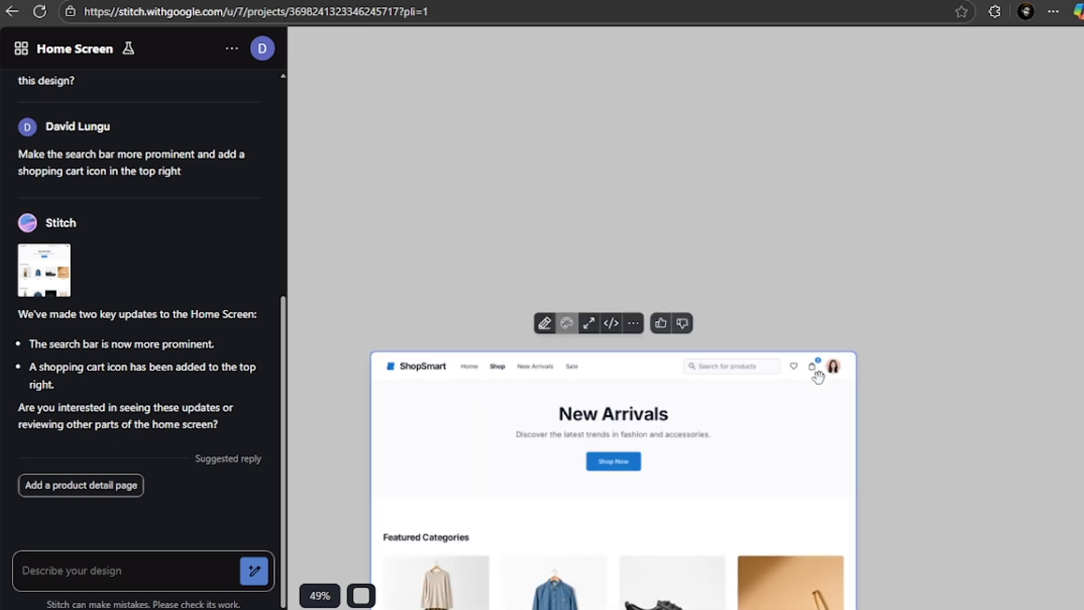
{"action": "scroll", "coordinate": [815, 377], "scroll_direction": "up", "scroll_amount": 5}
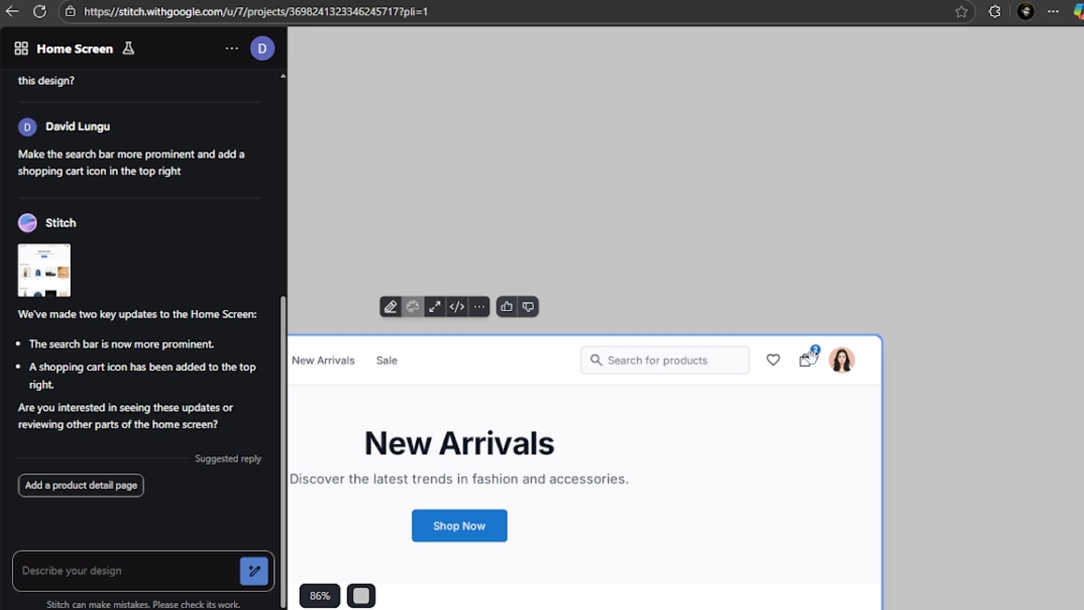
{"action": "scroll", "coordinate": [895, 338], "scroll_direction": "down", "scroll_amount": 20}
{"action": "left_click", "coordinate": [786, 320]}
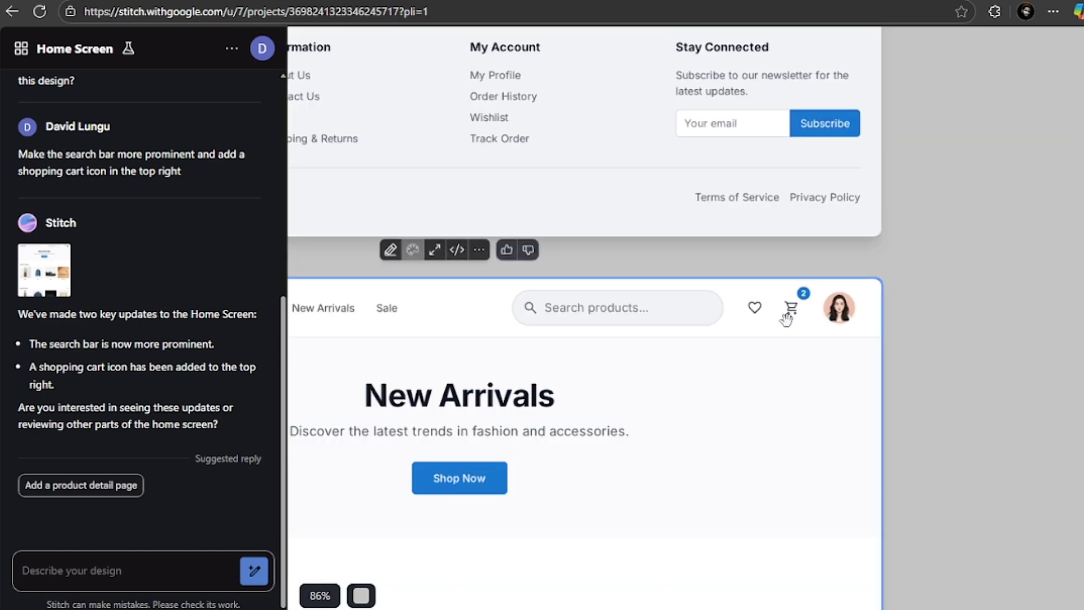
{"action": "scroll", "coordinate": [784, 316], "scroll_direction": "down", "scroll_amount": 5}
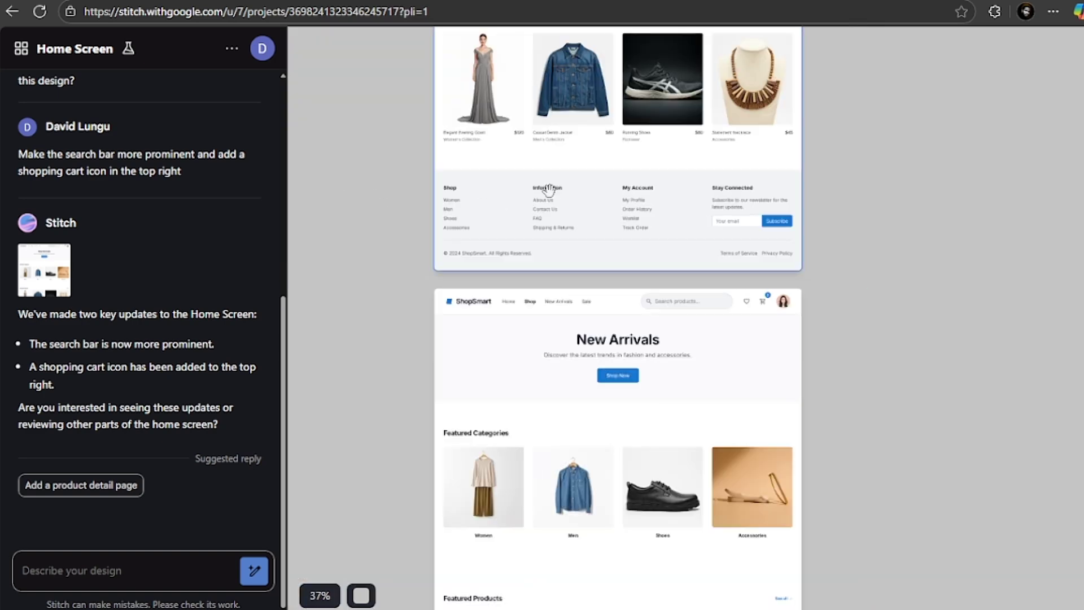
{"action": "scroll", "coordinate": [584, 197], "scroll_direction": "down", "scroll_amount": 5}
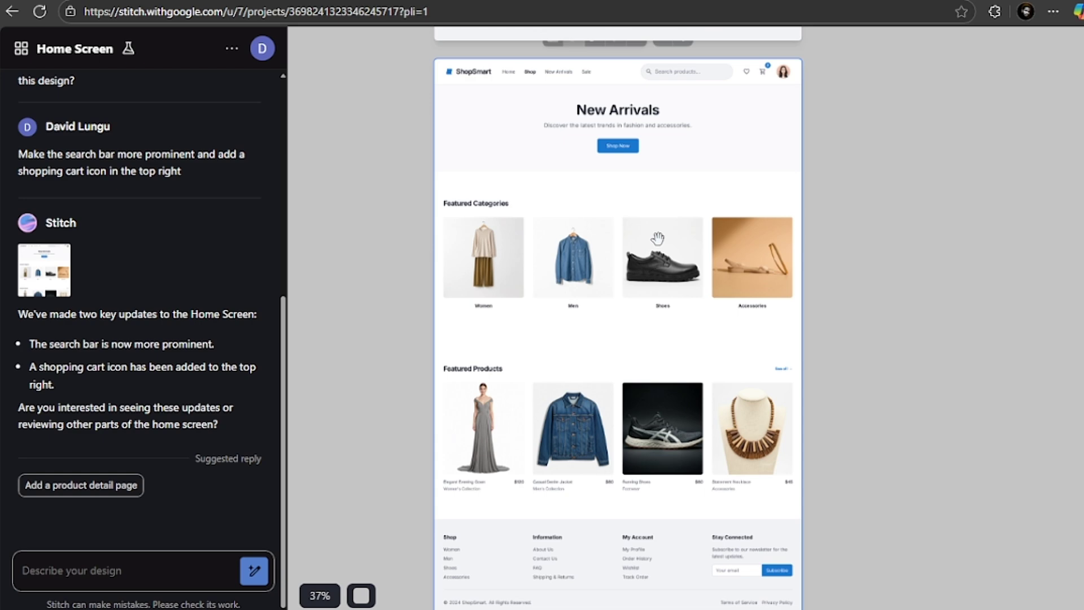
{"action": "scroll", "coordinate": [658, 253], "scroll_direction": "down", "scroll_amount": 5}
{"action": "scroll", "coordinate": [536, 199], "scroll_direction": "down", "scroll_amount": 3}
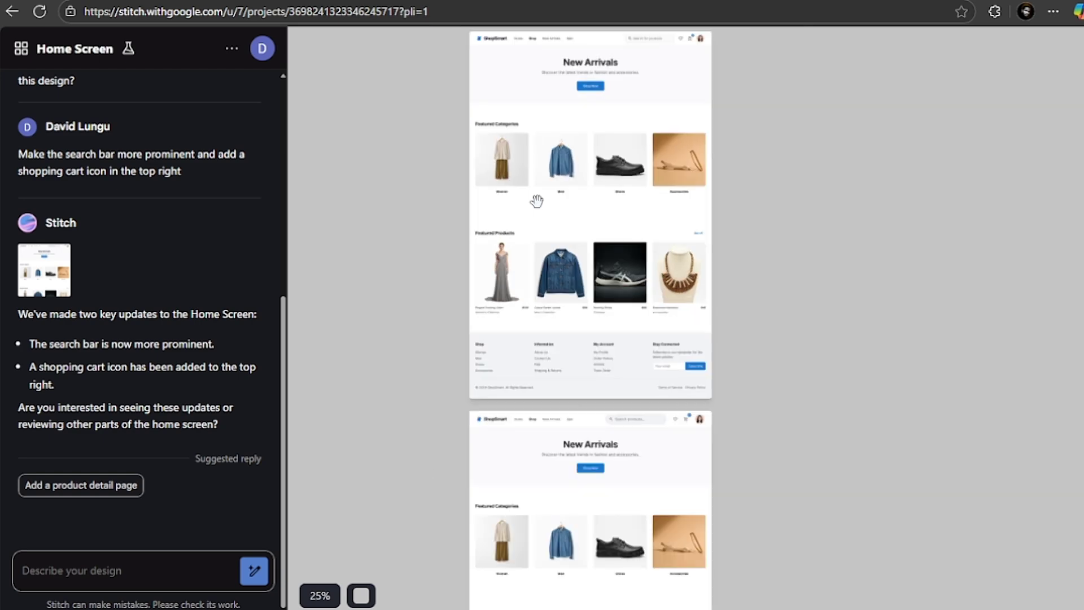
{"action": "scroll", "coordinate": [422, 232], "scroll_direction": "down", "scroll_amount": 1}
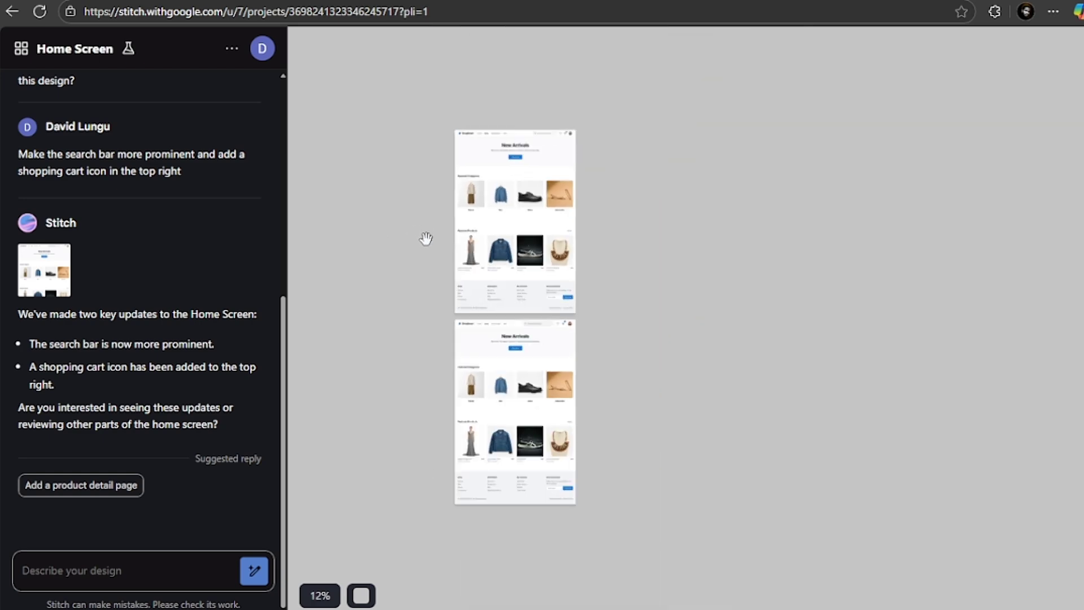
{"action": "scroll", "coordinate": [426, 239], "scroll_direction": "down", "scroll_amount": 1}
{"action": "scroll", "coordinate": [426, 237], "scroll_direction": "up", "scroll_amount": 6}
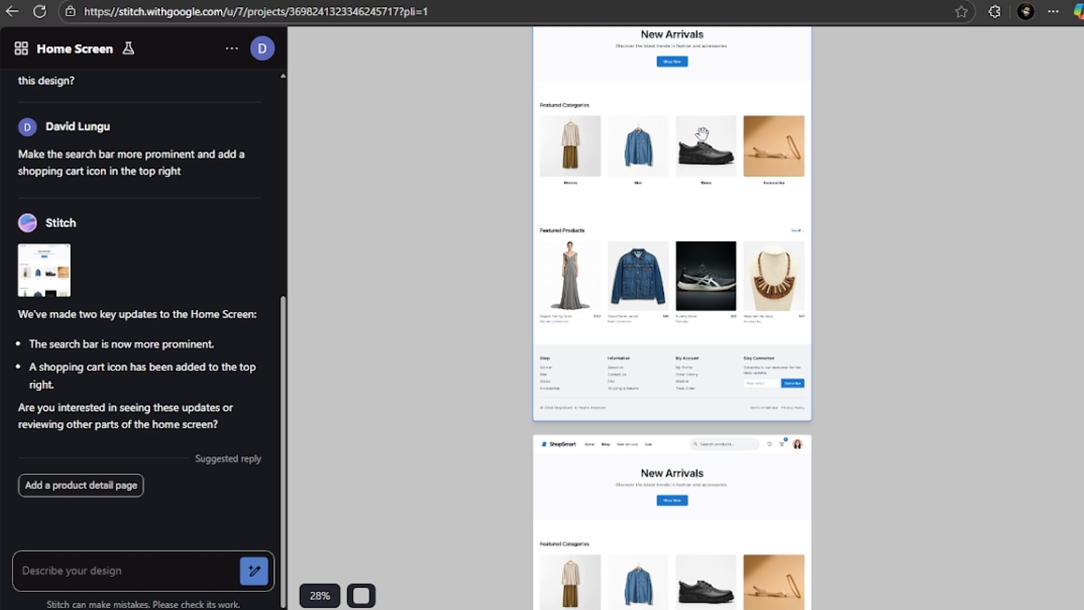
{"action": "scroll", "coordinate": [702, 134], "scroll_direction": "up", "scroll_amount": 3}
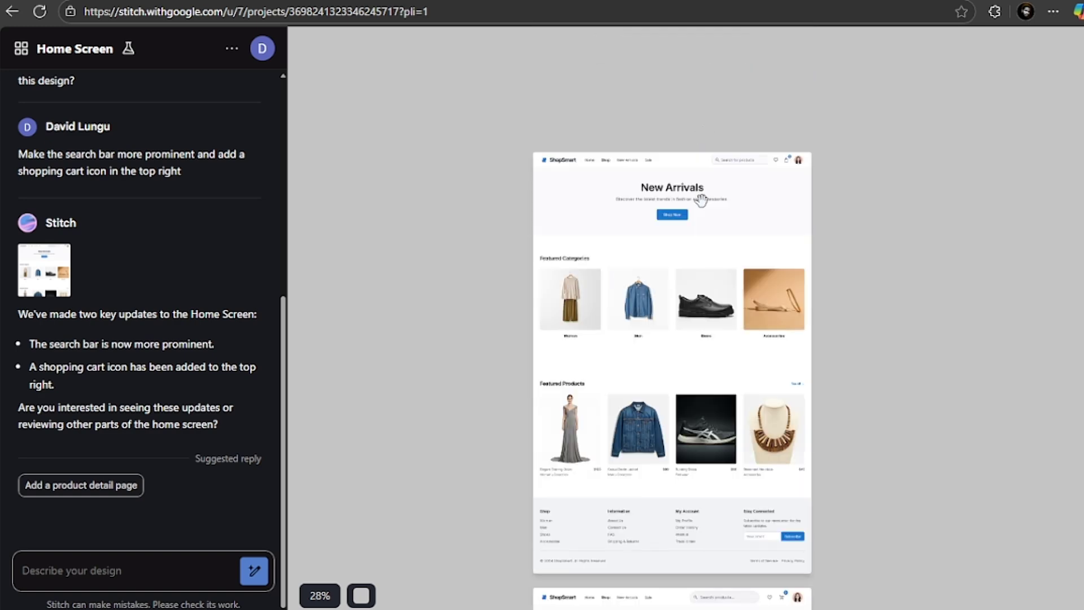
{"action": "scroll", "coordinate": [700, 200], "scroll_direction": "up", "scroll_amount": 5}
{"action": "scroll", "coordinate": [614, 189], "scroll_direction": "down", "scroll_amount": 4}
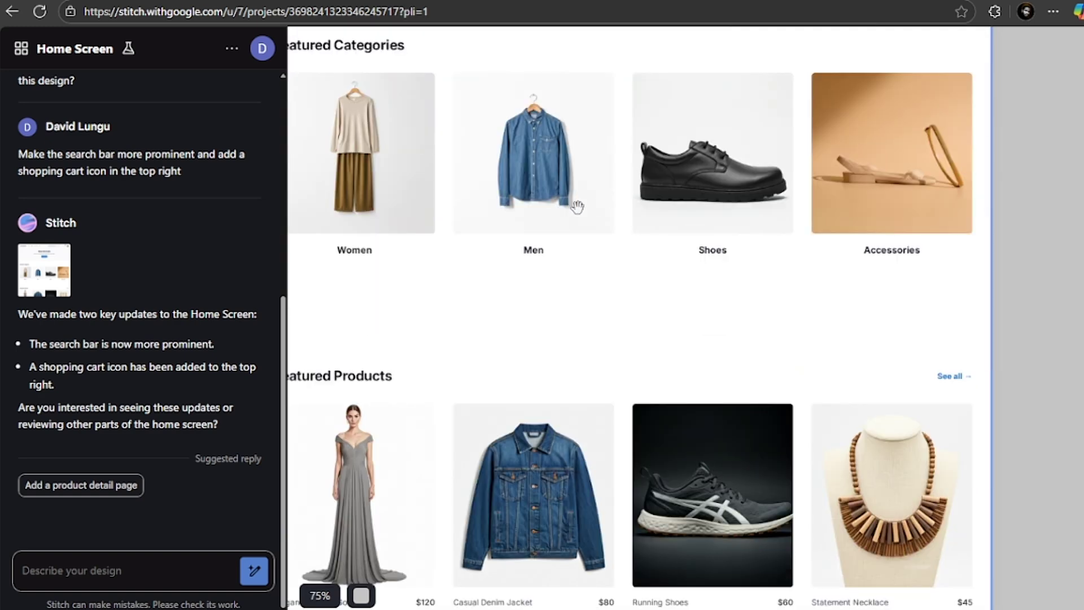
{"action": "scroll", "coordinate": [577, 206], "scroll_direction": "down", "scroll_amount": 4}
{"action": "scroll", "coordinate": [471, 195], "scroll_direction": "up", "scroll_amount": 3}
{"action": "scroll", "coordinate": [336, 134], "scroll_direction": "up", "scroll_amount": 1}
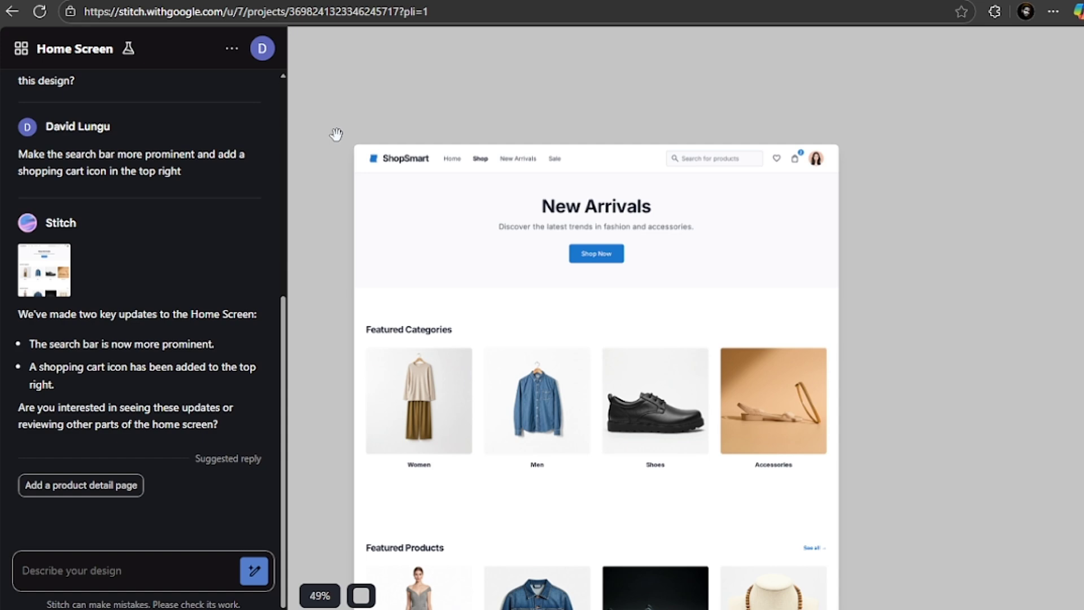
{"action": "scroll", "coordinate": [449, 231], "scroll_direction": "down", "scroll_amount": 5}
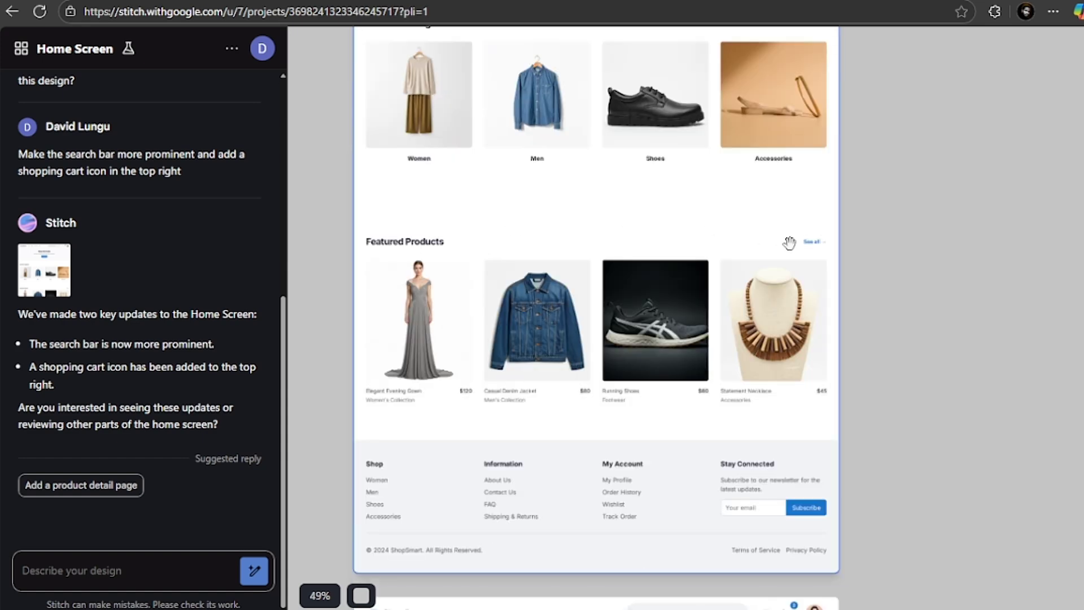
{"action": "scroll", "coordinate": [789, 242], "scroll_direction": "up", "scroll_amount": 4}
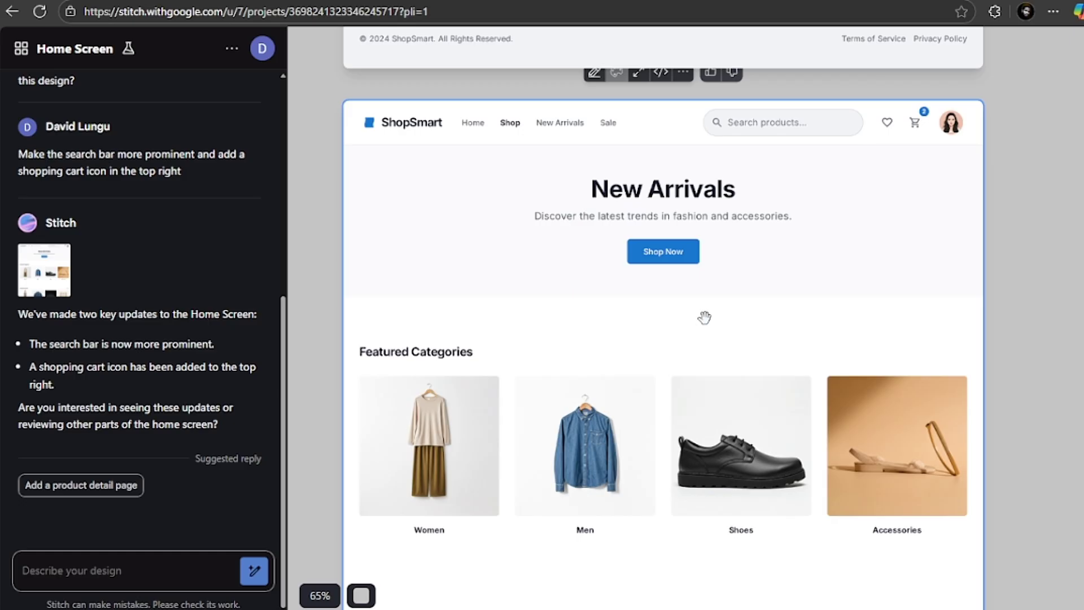
{"action": "scroll", "coordinate": [641, 314], "scroll_direction": "up", "scroll_amount": 4}
{"action": "scroll", "coordinate": [710, 314], "scroll_direction": "up", "scroll_amount": 2}
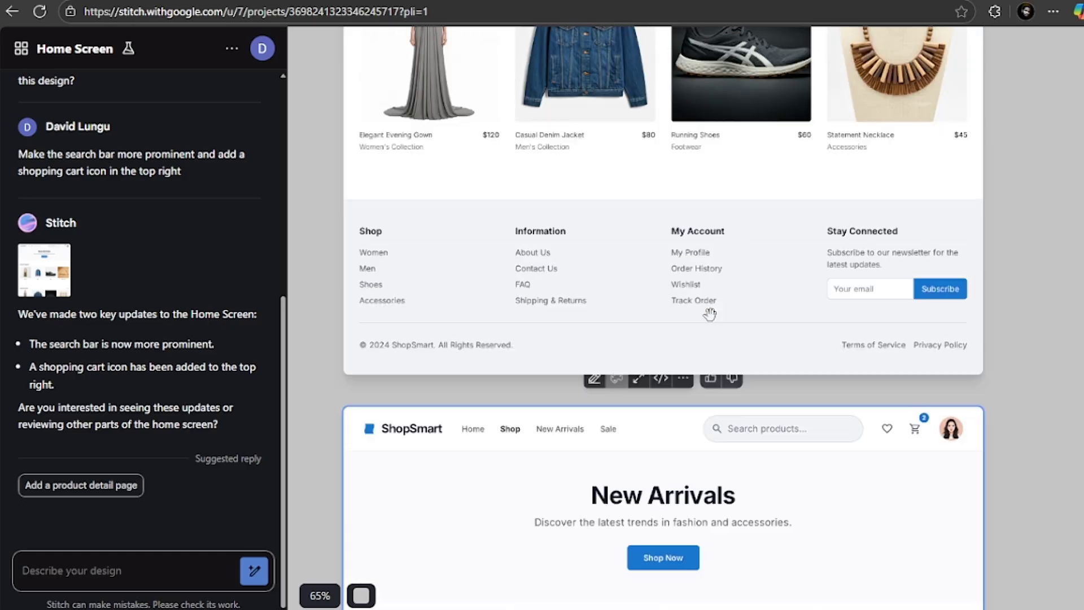
Select the earlier Home Screen version and scroll through it for comparison.
{"action": "left_click", "coordinate": [709, 313]}
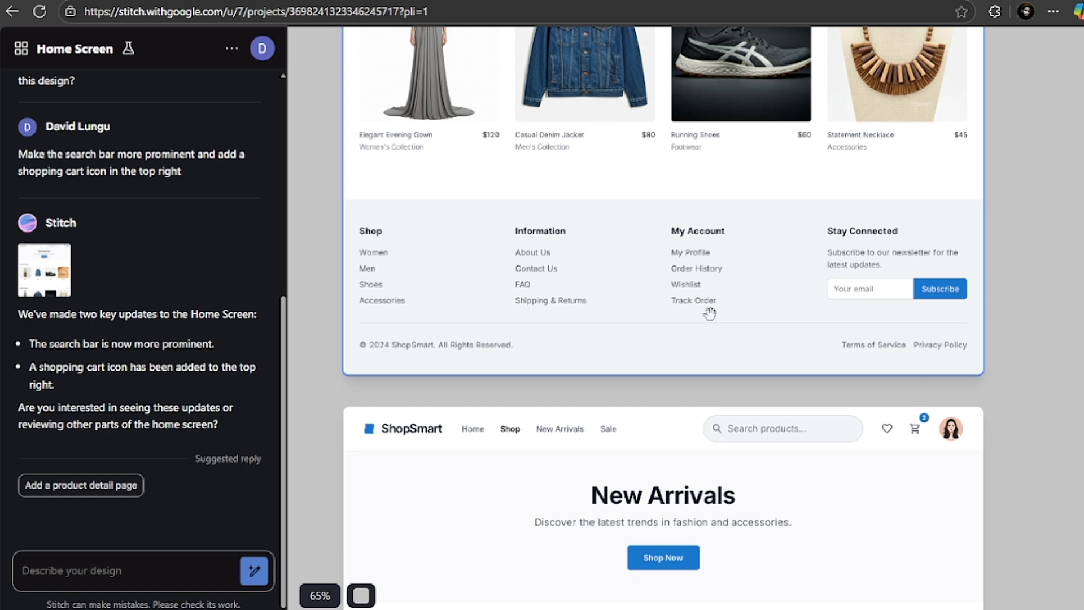
{"action": "scroll", "coordinate": [709, 314], "scroll_direction": "up", "scroll_amount": 4}
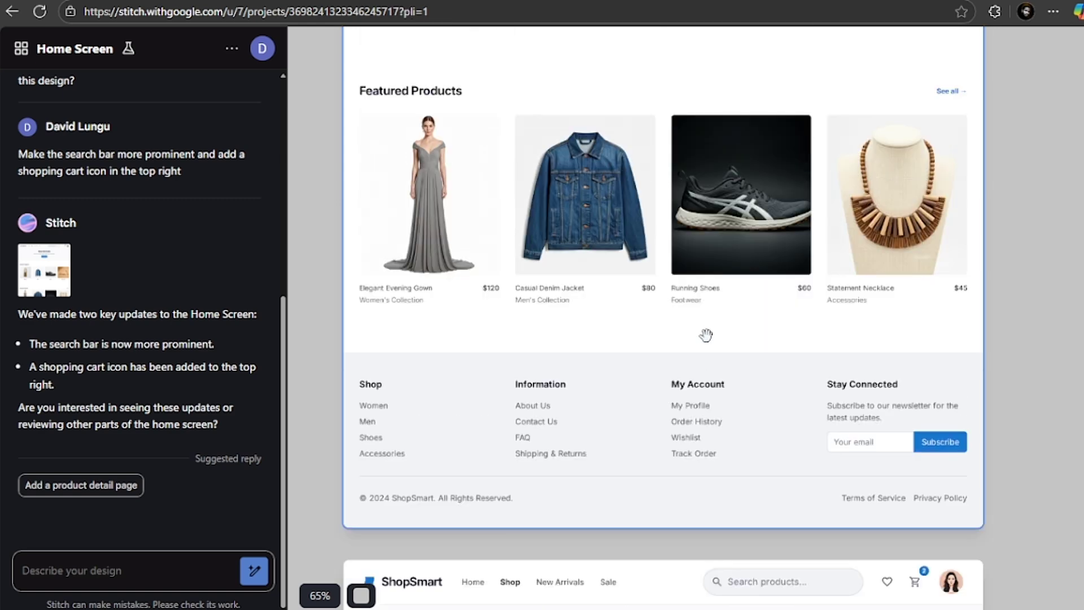
{"action": "scroll", "coordinate": [705, 336], "scroll_direction": "up", "scroll_amount": 10}
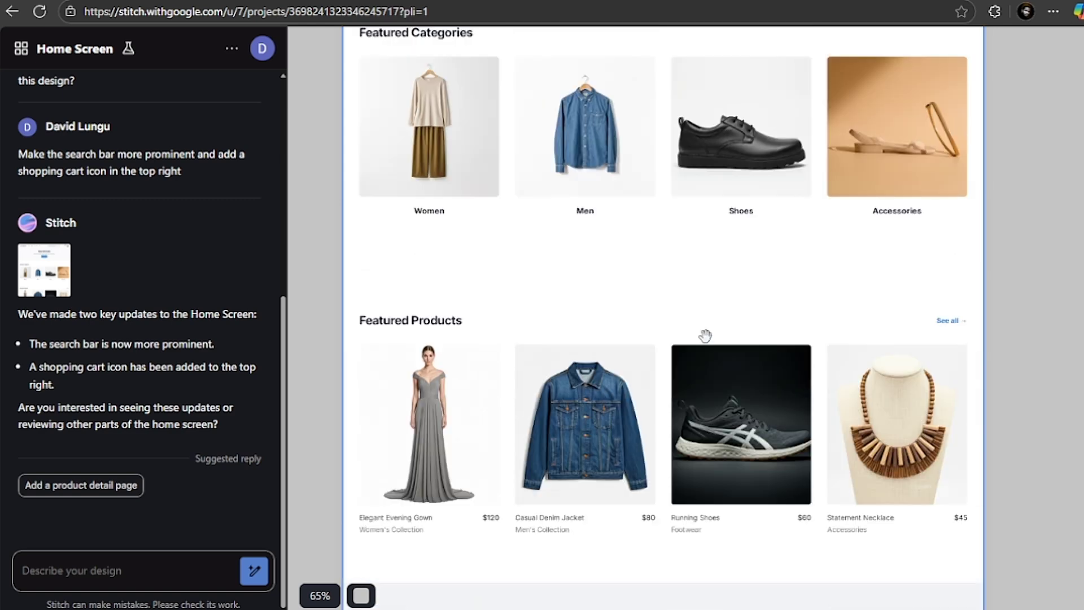
{"action": "scroll", "coordinate": [704, 336], "scroll_direction": "up", "scroll_amount": 2}
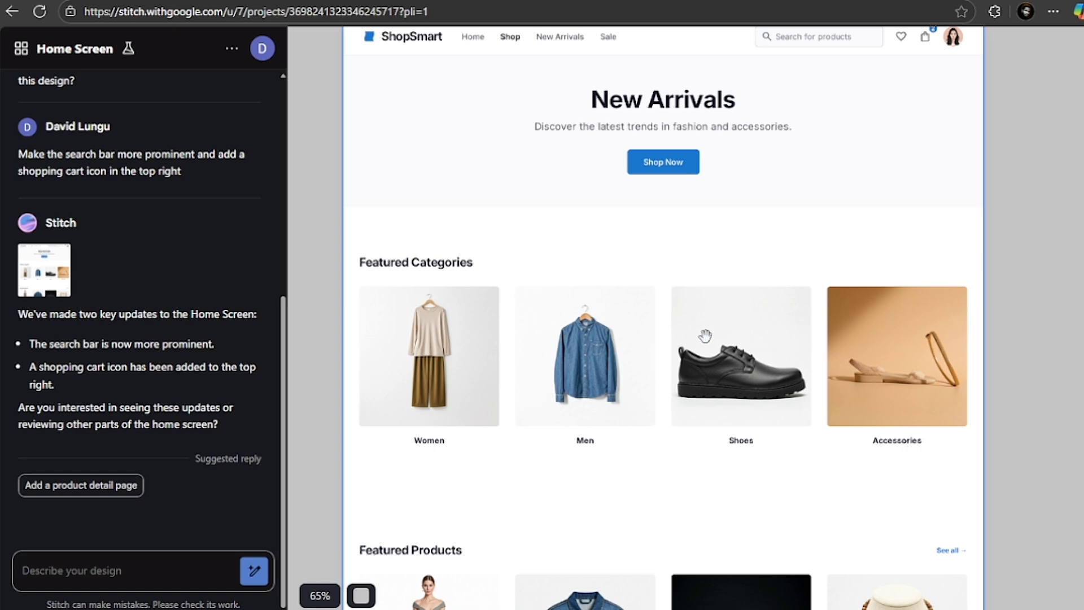
{"action": "scroll", "coordinate": [687, 323], "scroll_direction": "down", "scroll_amount": 10}
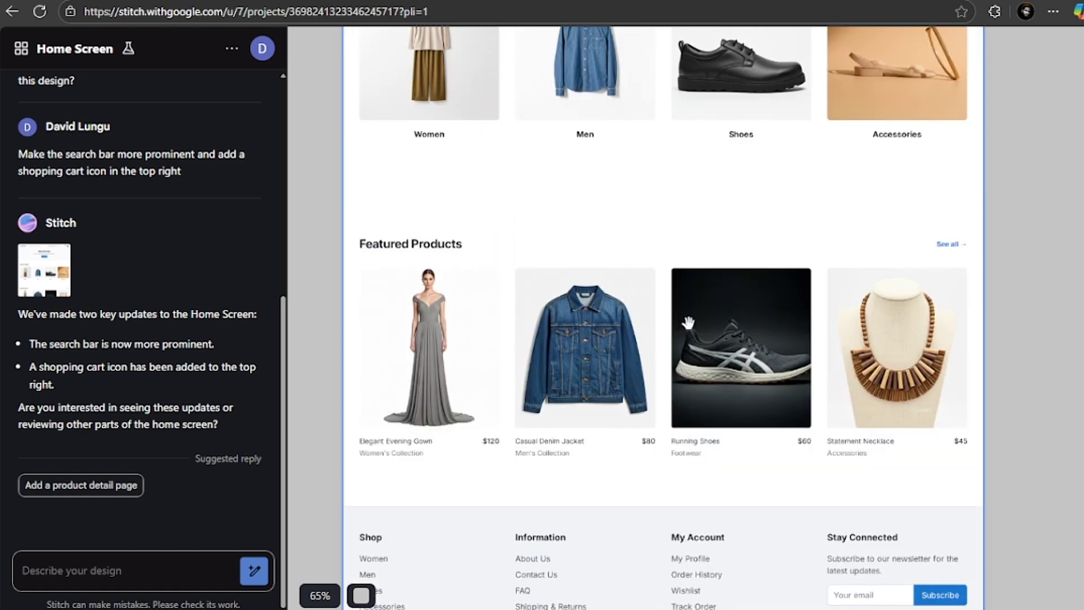
{"action": "scroll", "coordinate": [687, 338], "scroll_direction": "down", "scroll_amount": 6}
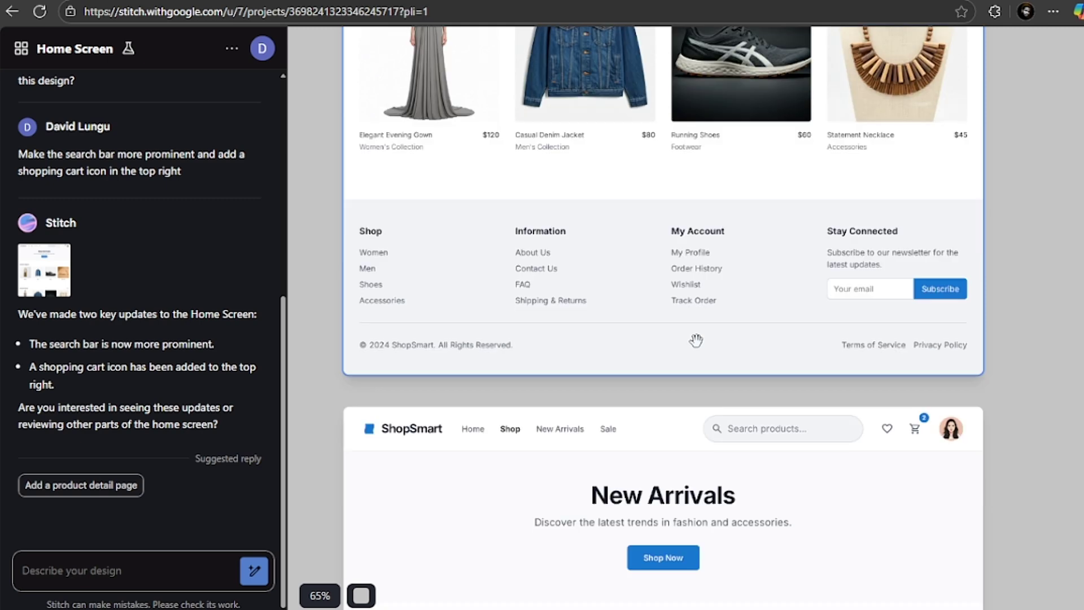
{"action": "scroll", "coordinate": [696, 340], "scroll_direction": "down", "scroll_amount": 6}
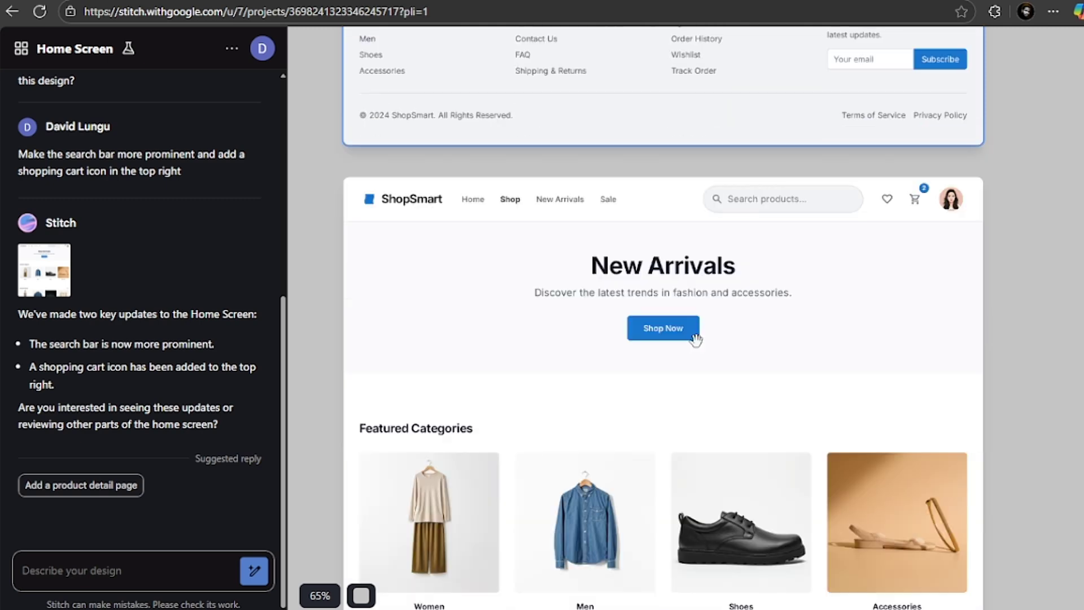
{"action": "left_click", "coordinate": [696, 338]}
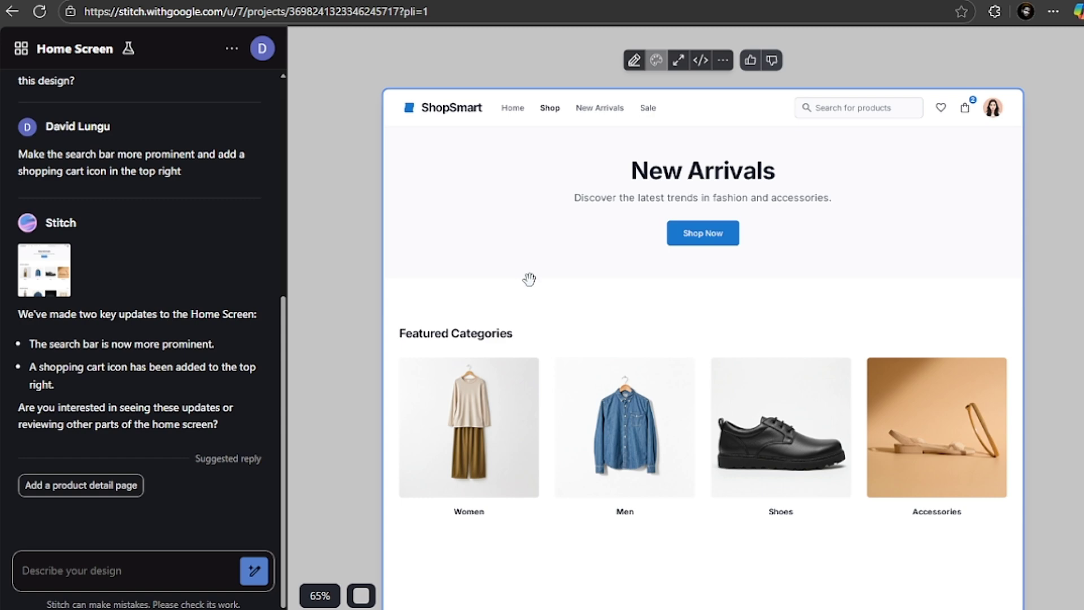
{"action": "scroll", "coordinate": [526, 299], "scroll_direction": "down", "scroll_amount": 5}
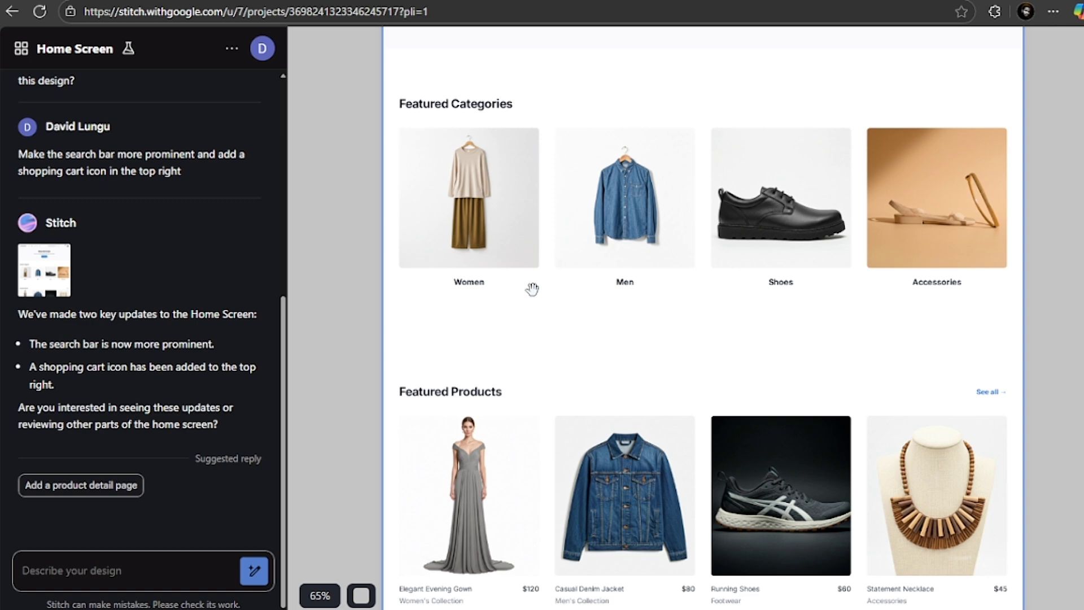
{"action": "scroll", "coordinate": [532, 289], "scroll_direction": "down", "scroll_amount": 3}
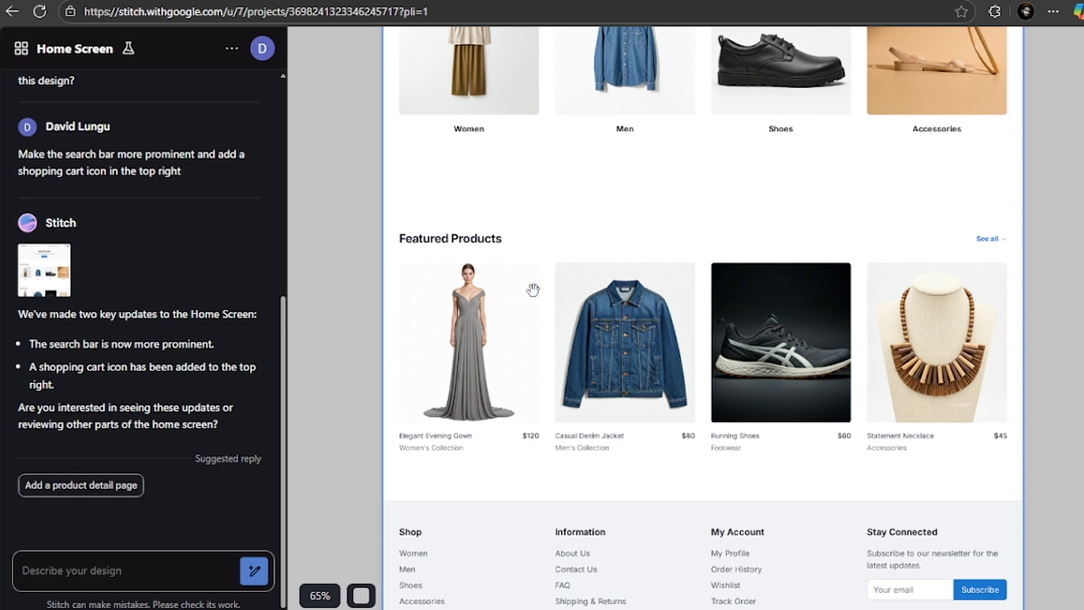
{"action": "scroll", "coordinate": [532, 289], "scroll_direction": "down", "scroll_amount": 2}
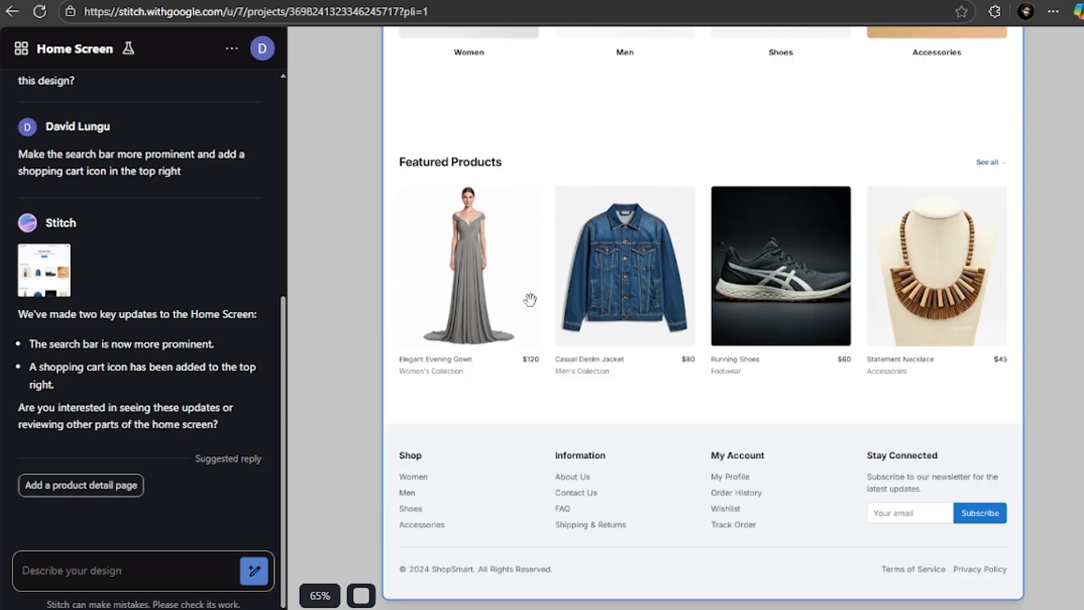
{"action": "scroll", "coordinate": [529, 299], "scroll_direction": "down", "scroll_amount": 4}
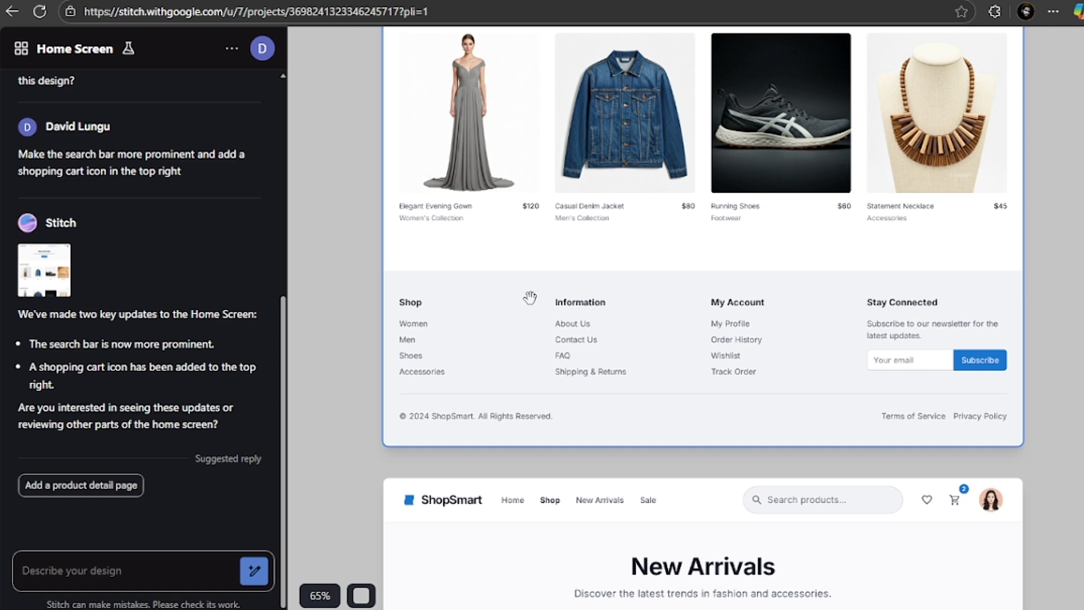
{"action": "scroll", "coordinate": [530, 294], "scroll_direction": "down", "scroll_amount": 7}
{"action": "scroll", "coordinate": [531, 289], "scroll_direction": "up", "scroll_amount": 3}
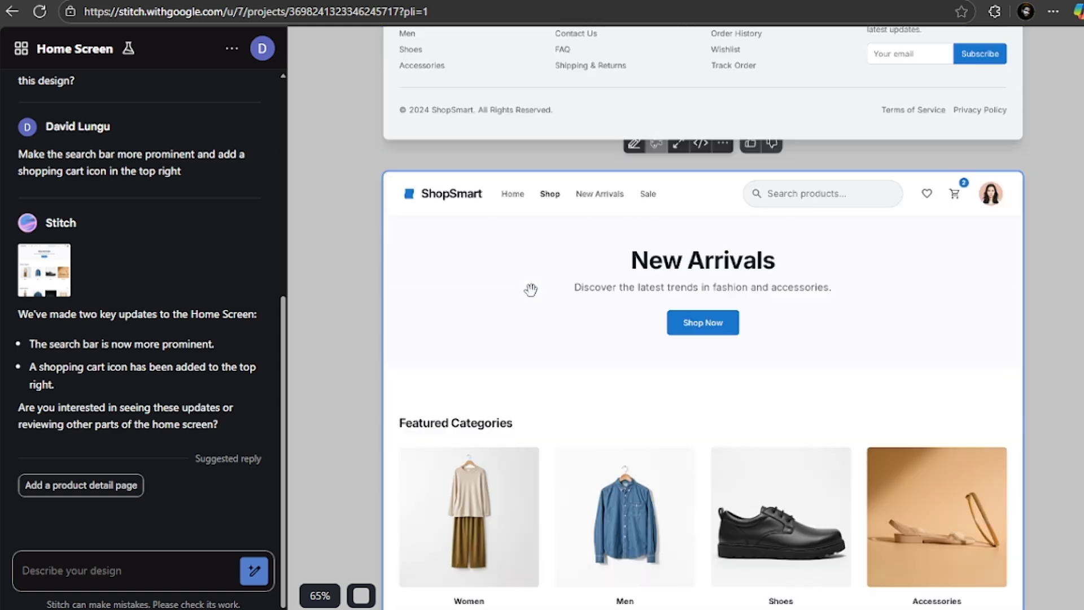
{"action": "scroll", "coordinate": [530, 289], "scroll_direction": "down", "scroll_amount": 6}
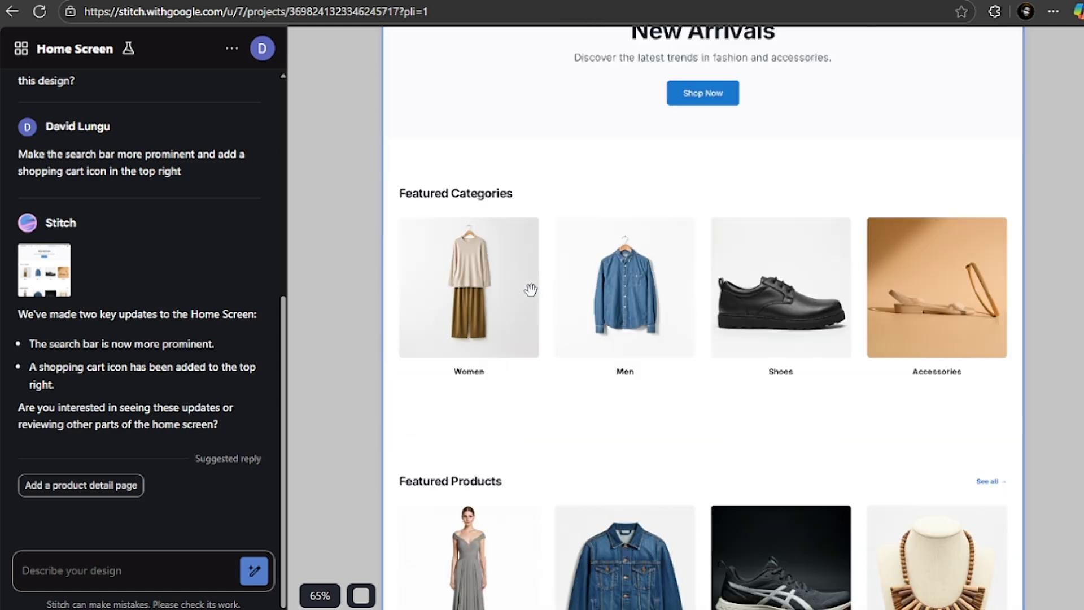
{"action": "scroll", "coordinate": [581, 257], "scroll_direction": "down", "scroll_amount": 8}
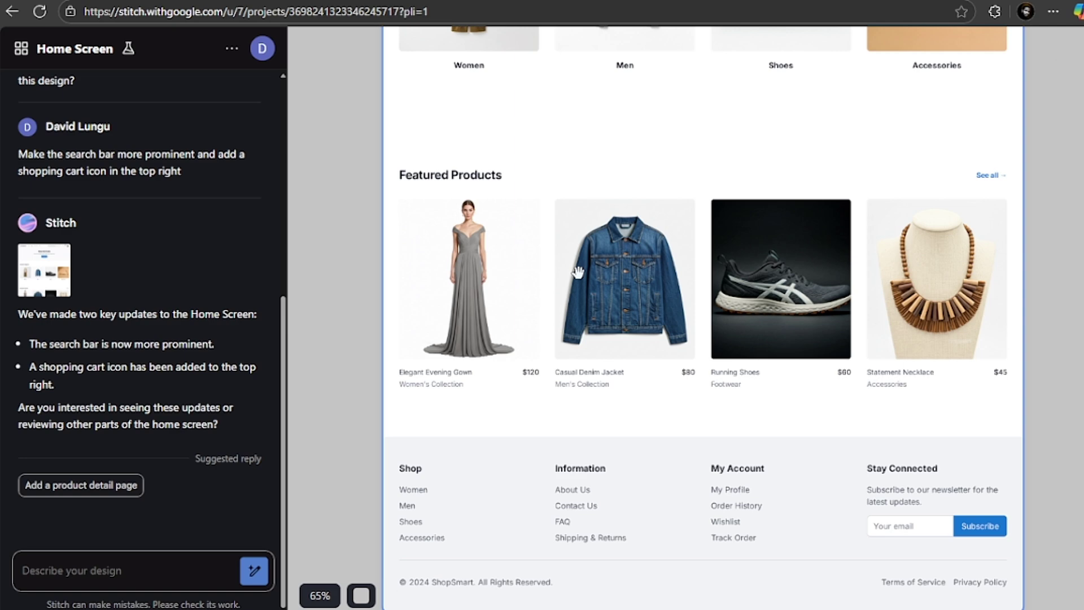
{"action": "scroll", "coordinate": [578, 272], "scroll_direction": "down", "scroll_amount": 8}
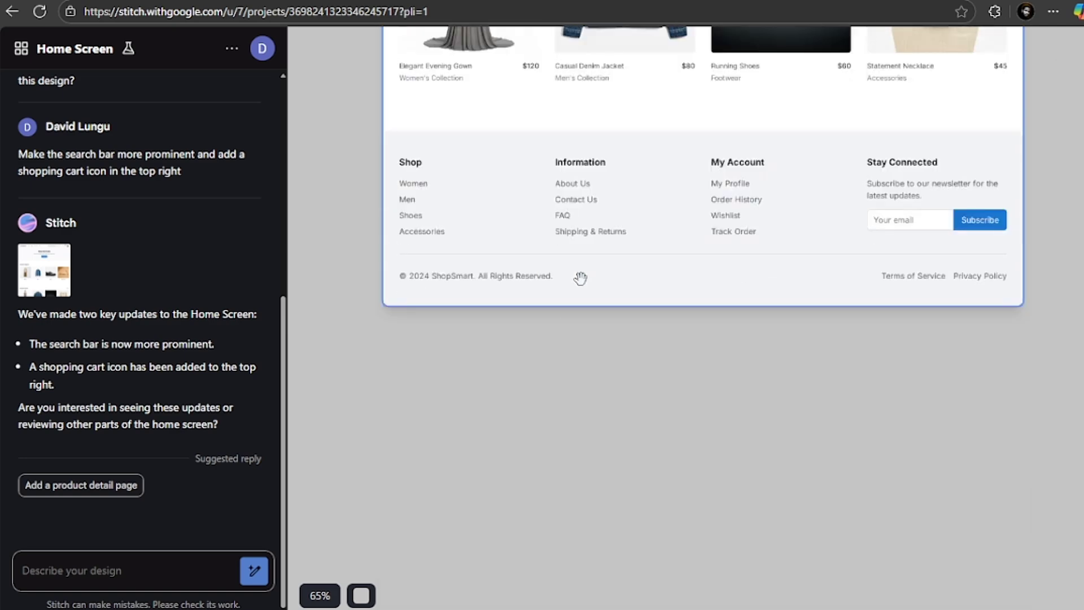
{"action": "scroll", "coordinate": [580, 279], "scroll_direction": "down", "scroll_amount": 4}
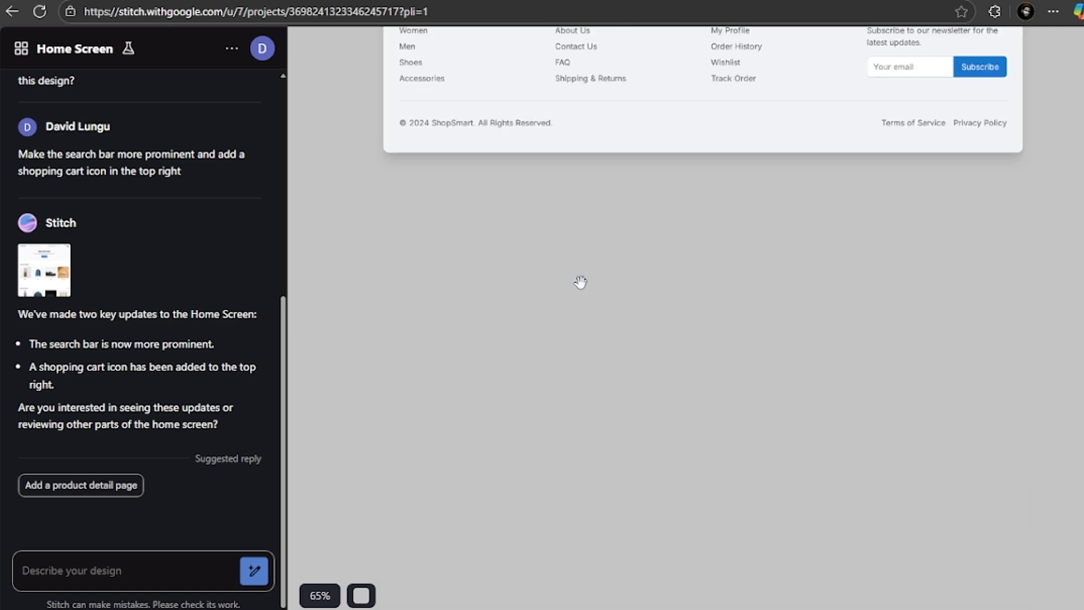
{"action": "scroll", "coordinate": [580, 282], "scroll_direction": "up", "scroll_amount": 18}
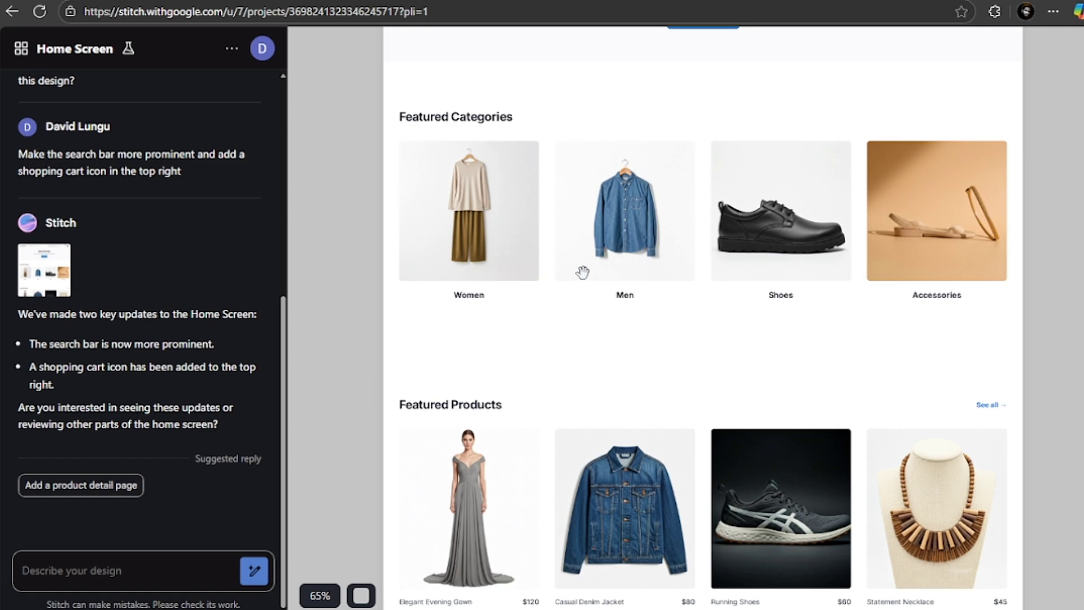
{"action": "scroll", "coordinate": [582, 273], "scroll_direction": "up", "scroll_amount": 8}
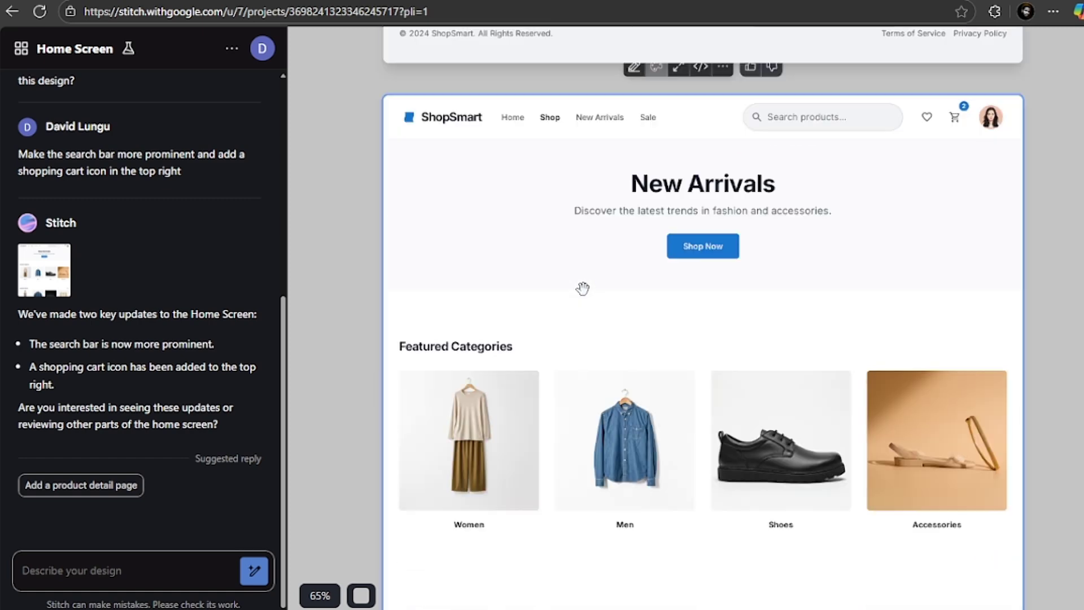
{"action": "scroll", "coordinate": [581, 288], "scroll_direction": "up", "scroll_amount": 12}
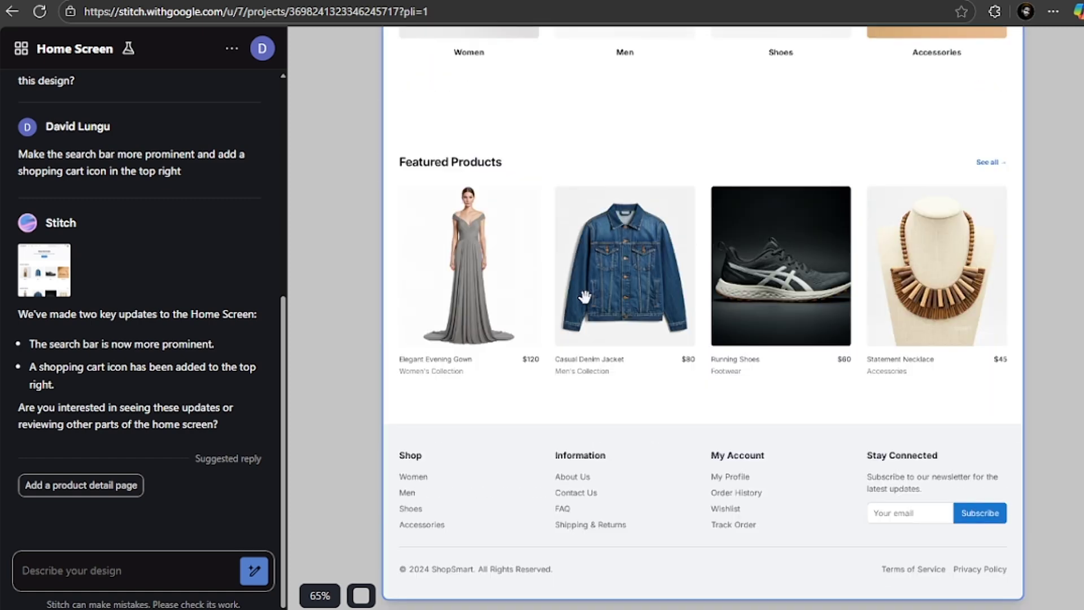
{"action": "scroll", "coordinate": [585, 297], "scroll_direction": "down", "scroll_amount": 20}
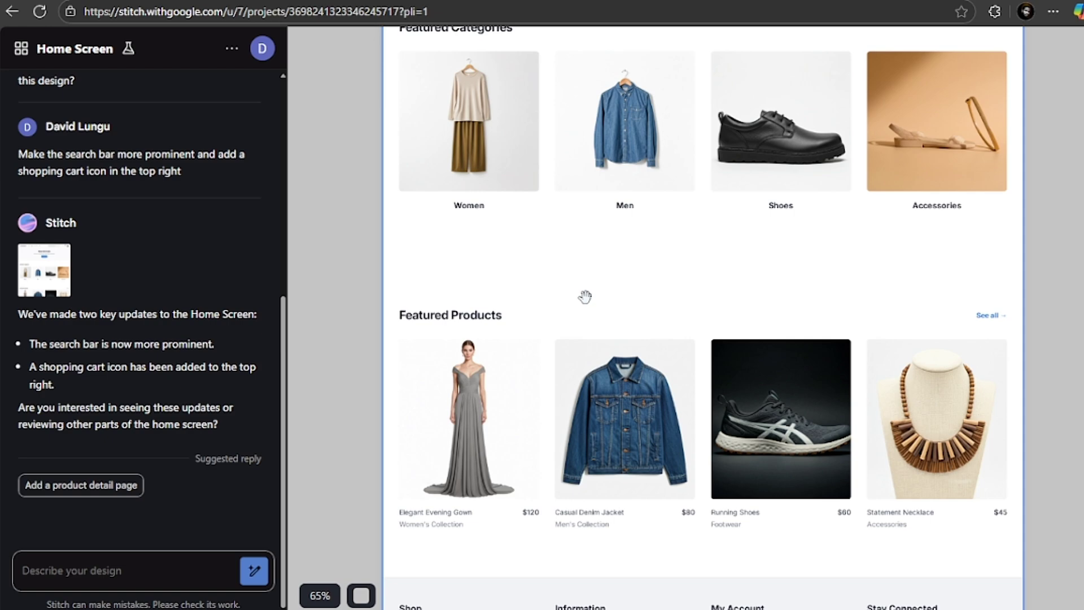
Toggle the Home Screen from code to rendered design, close the preview, and scroll the code.
{"action": "key", "text": "alt+Left"}
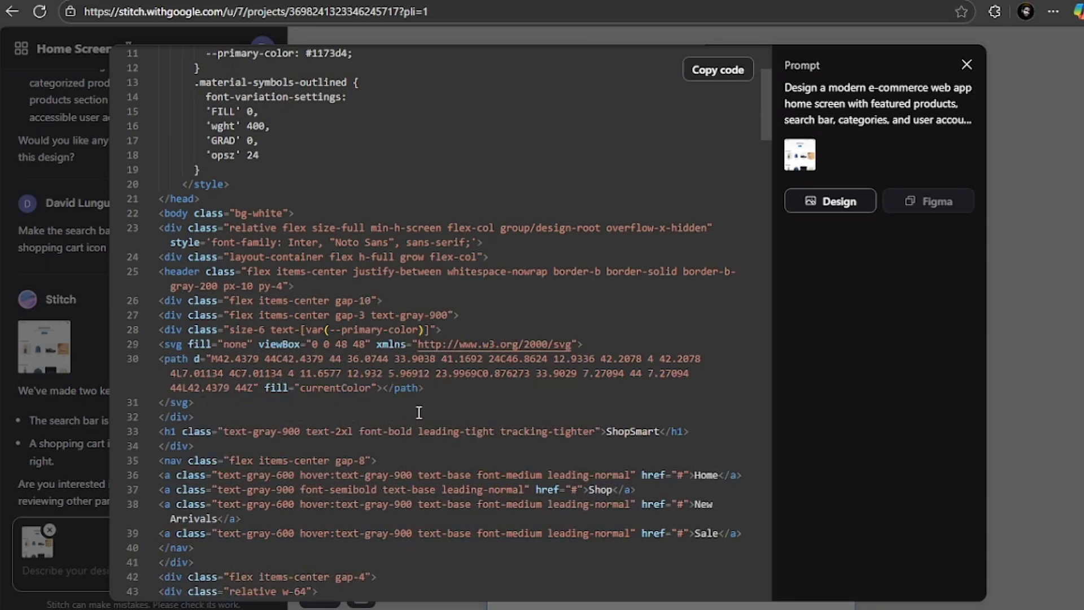
{"action": "scroll", "coordinate": [440, 321], "scroll_direction": "down", "scroll_amount": 10}
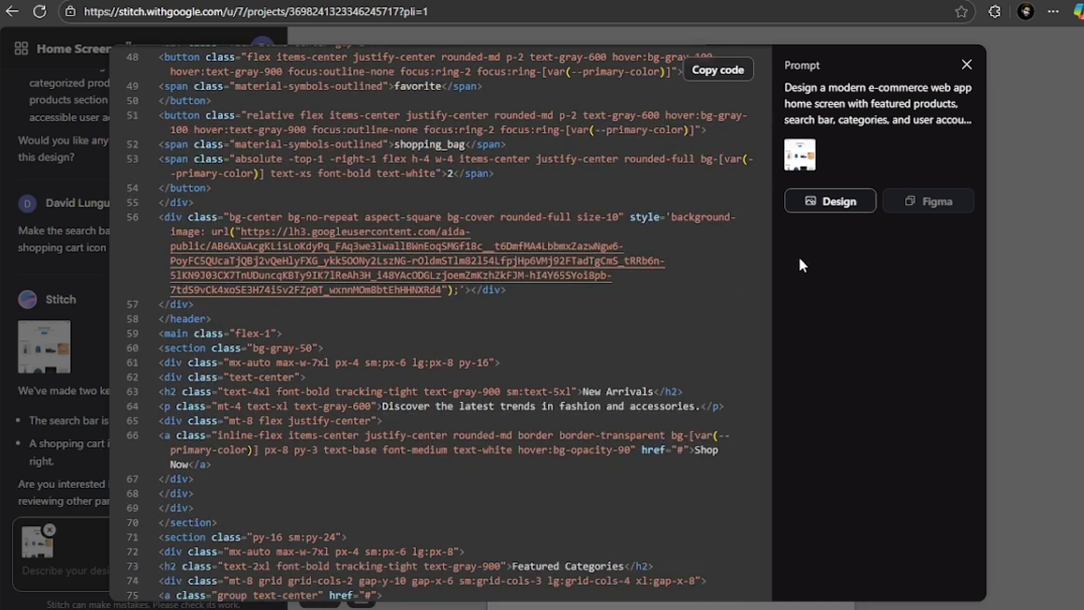
{"action": "left_click", "coordinate": [835, 202]}
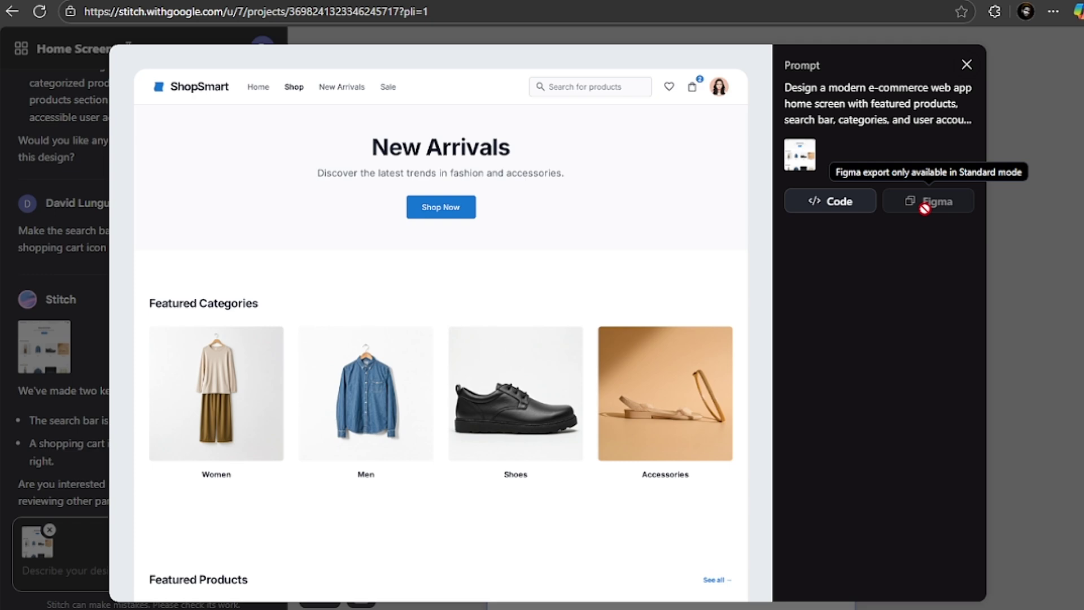
{"action": "left_click", "coordinate": [966, 63]}
{"action": "scroll", "coordinate": [648, 325], "scroll_direction": "down", "scroll_amount": 3}
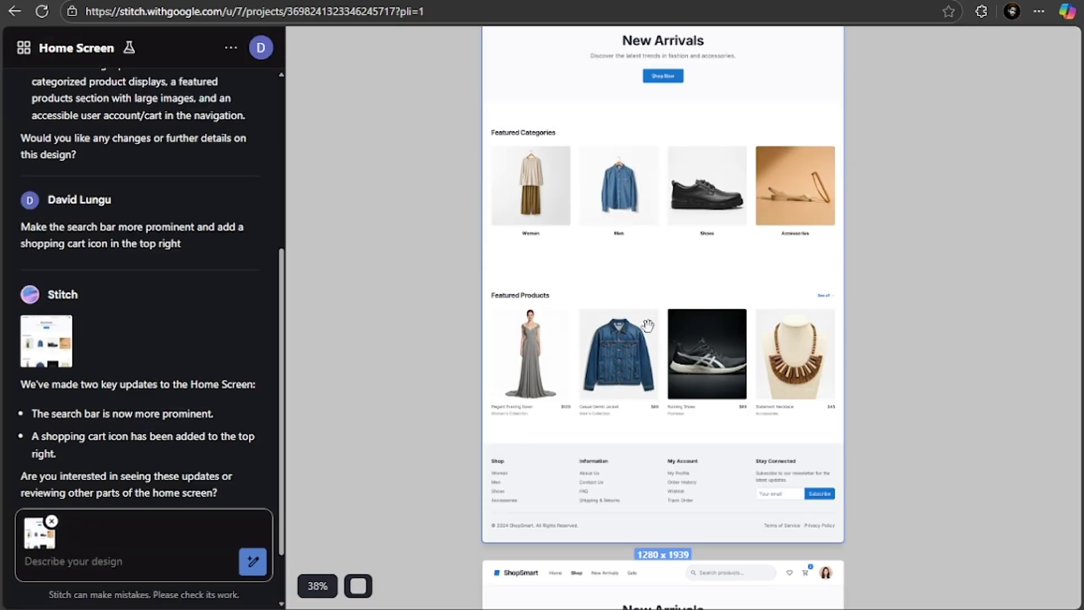
{"action": "scroll", "coordinate": [648, 326], "scroll_direction": "down", "scroll_amount": 8}
{"action": "scroll", "coordinate": [484, 205], "scroll_direction": "up", "scroll_amount": 5}
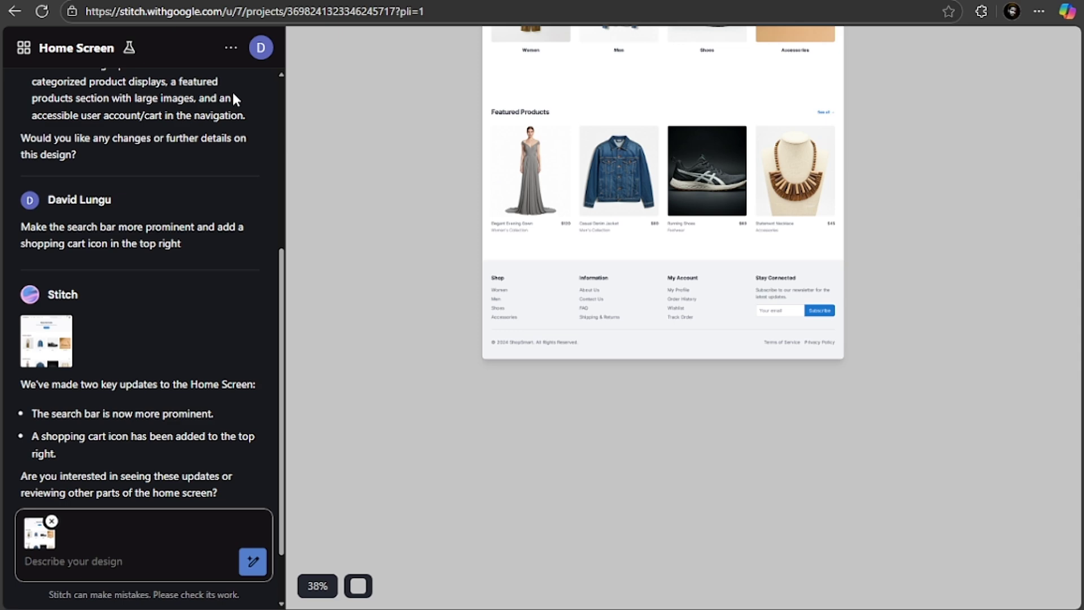
{"action": "scroll", "coordinate": [621, 169], "scroll_direction": "up", "scroll_amount": 1}
{"action": "scroll", "coordinate": [648, 169], "scroll_direction": "down", "scroll_amount": 6}
{"action": "scroll", "coordinate": [620, 116], "scroll_direction": "up", "scroll_amount": 2}
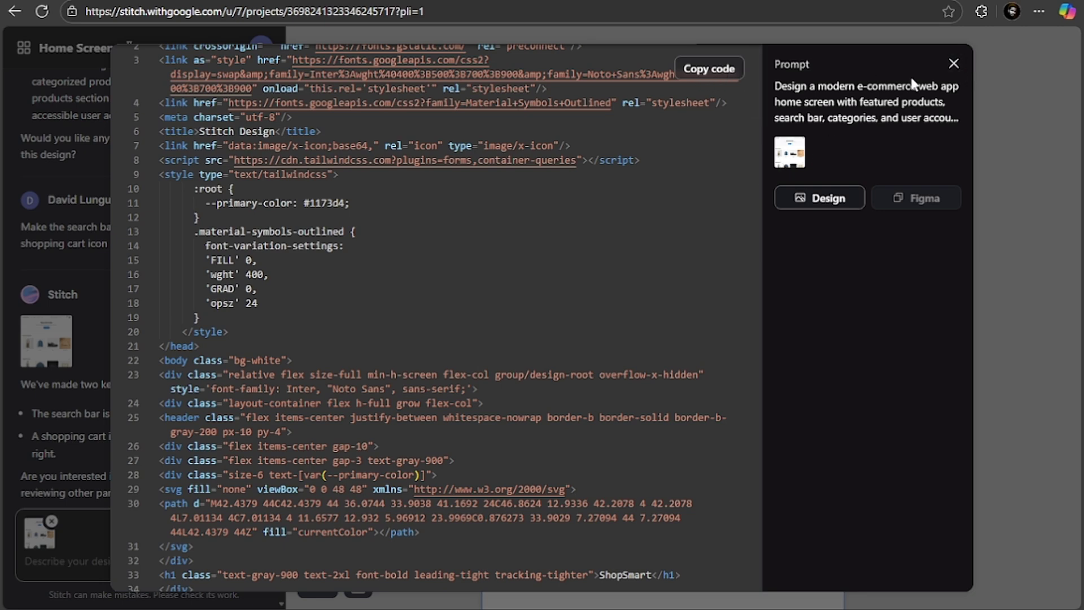
Close the code view, check the ••• menu's Download option, and return to the start page.
{"action": "left_click", "coordinate": [953, 64]}
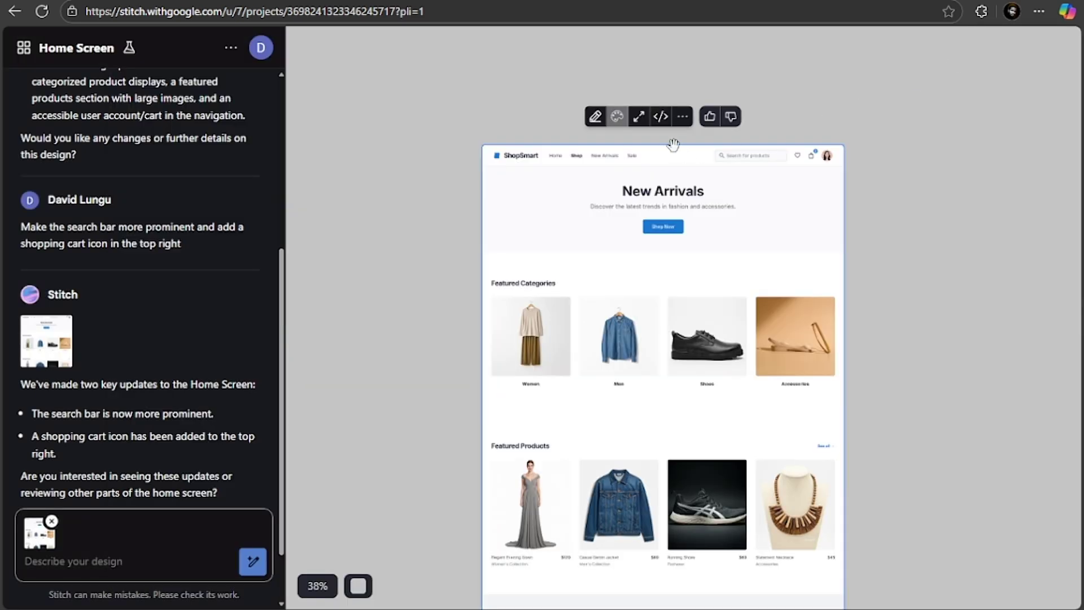
{"action": "left_click", "coordinate": [684, 118]}
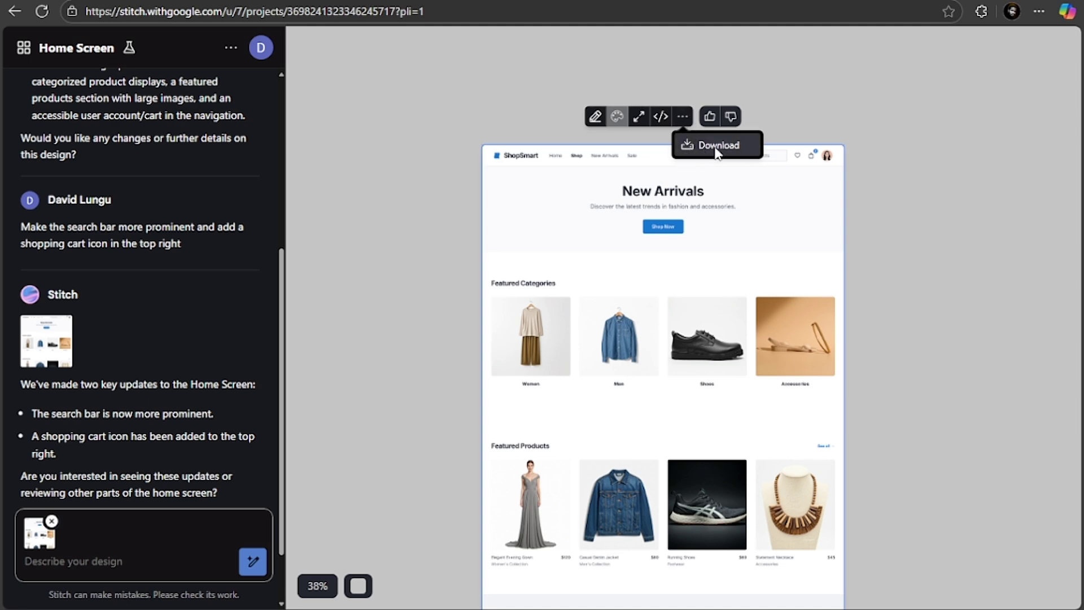
{"action": "left_click", "coordinate": [25, 49]}
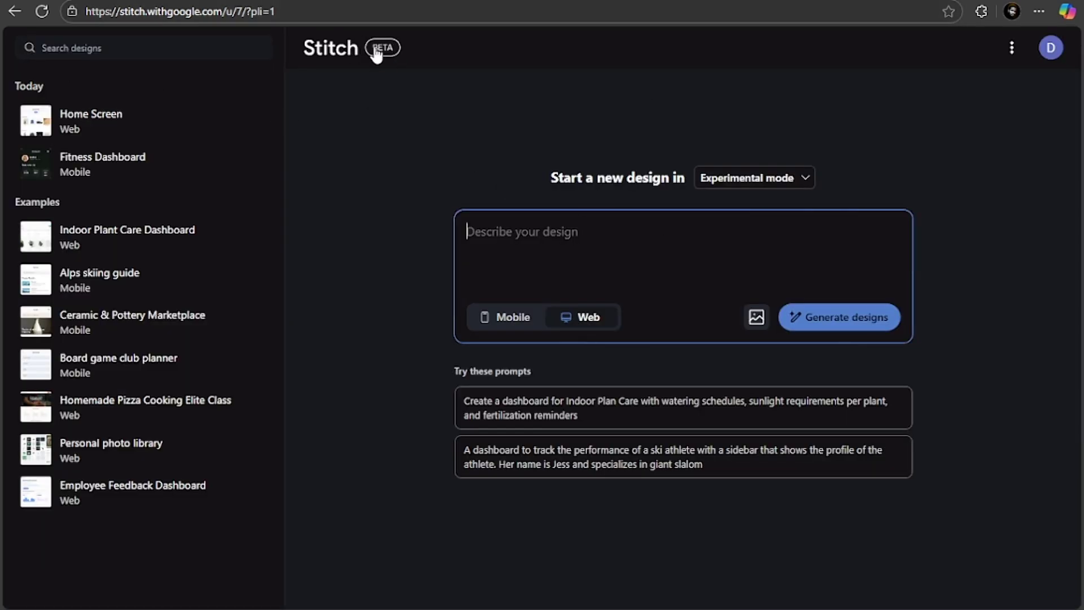
Switch the new-design generation mode from Experimental to Standard.
{"action": "left_click", "coordinate": [781, 182]}
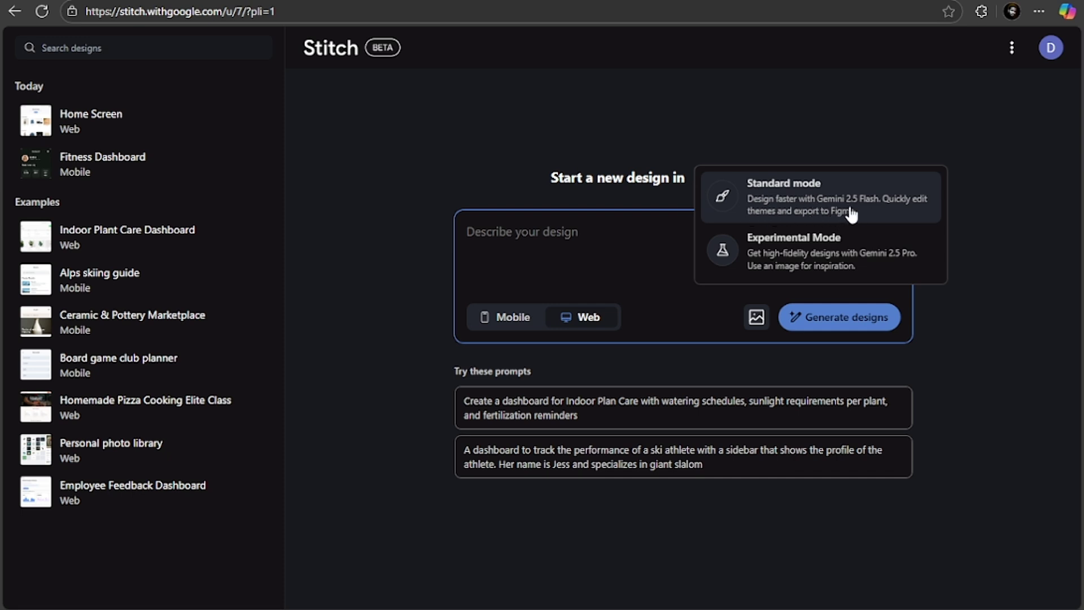
{"action": "left_click", "coordinate": [880, 198]}
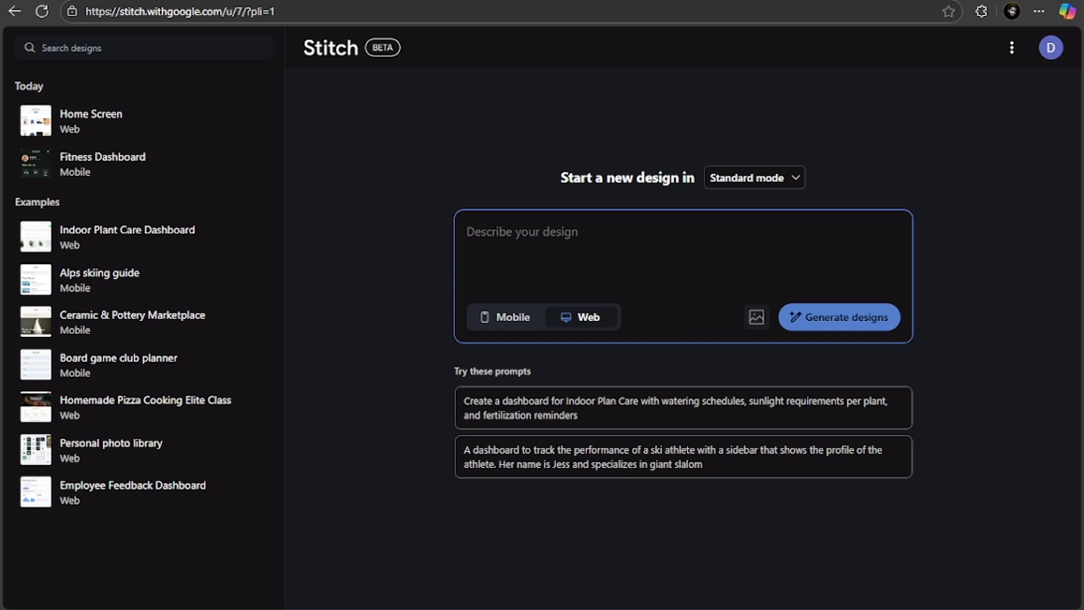
Generate a Mobile fitness dashboard with workout stats, progress charts and quick action buttons from the pasted prompt.
{"action": "left_click", "coordinate": [597, 244]}
{"action": "type", "text": "Create a fitness app dashboard with workout stats, progress charts, and quick action buttons"}
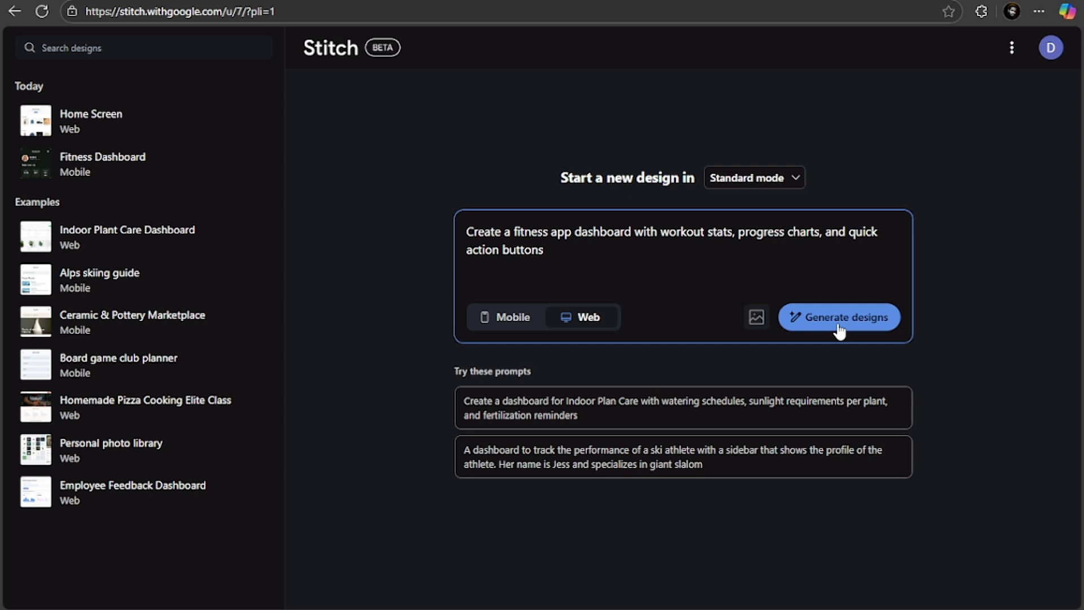
{"action": "left_click", "coordinate": [501, 327]}
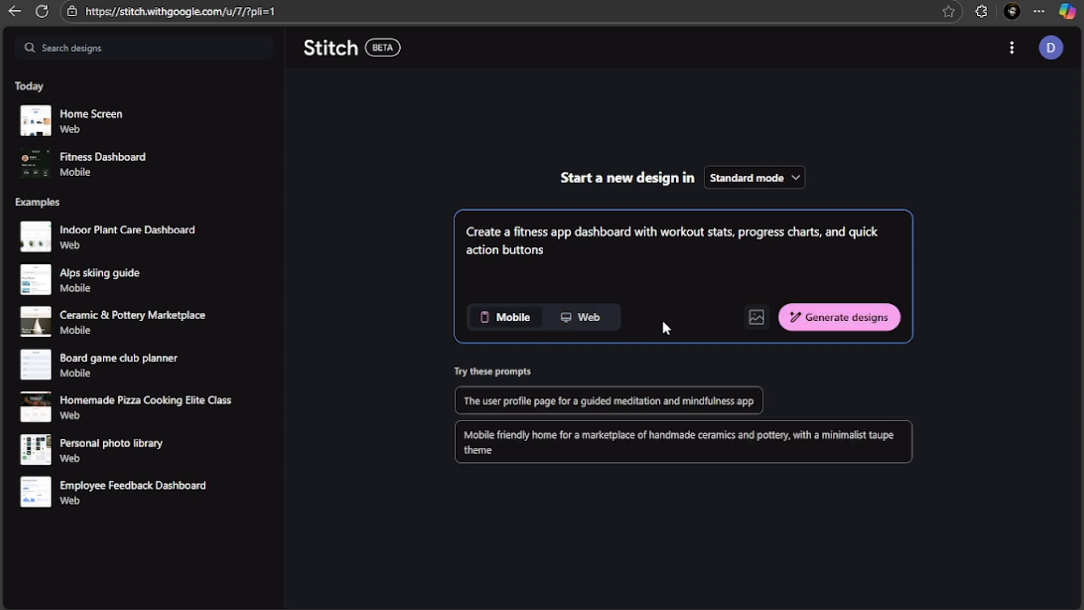
{"action": "left_click", "coordinate": [821, 340]}
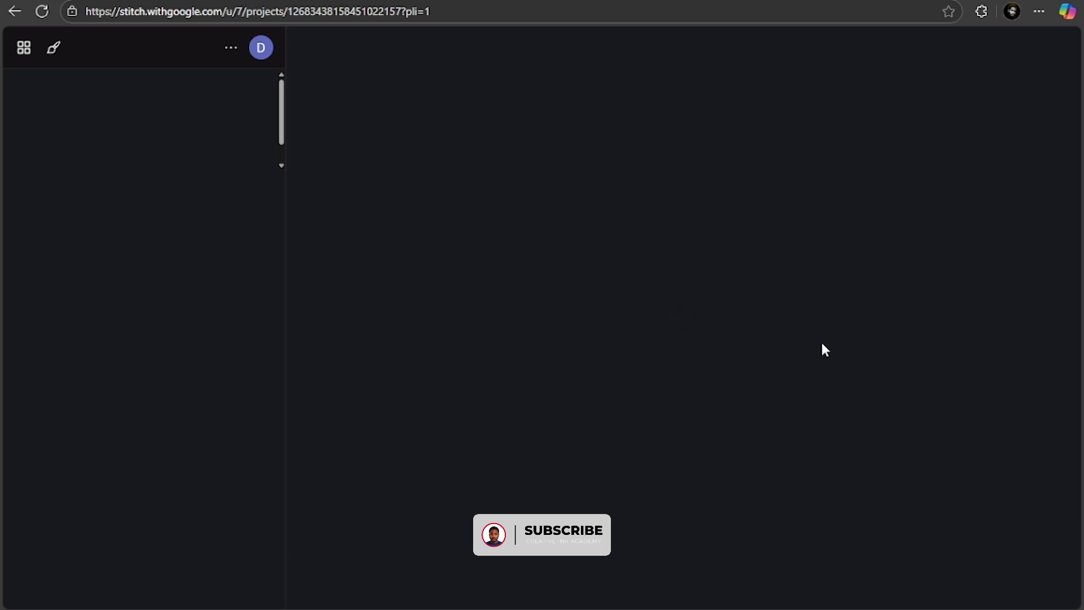